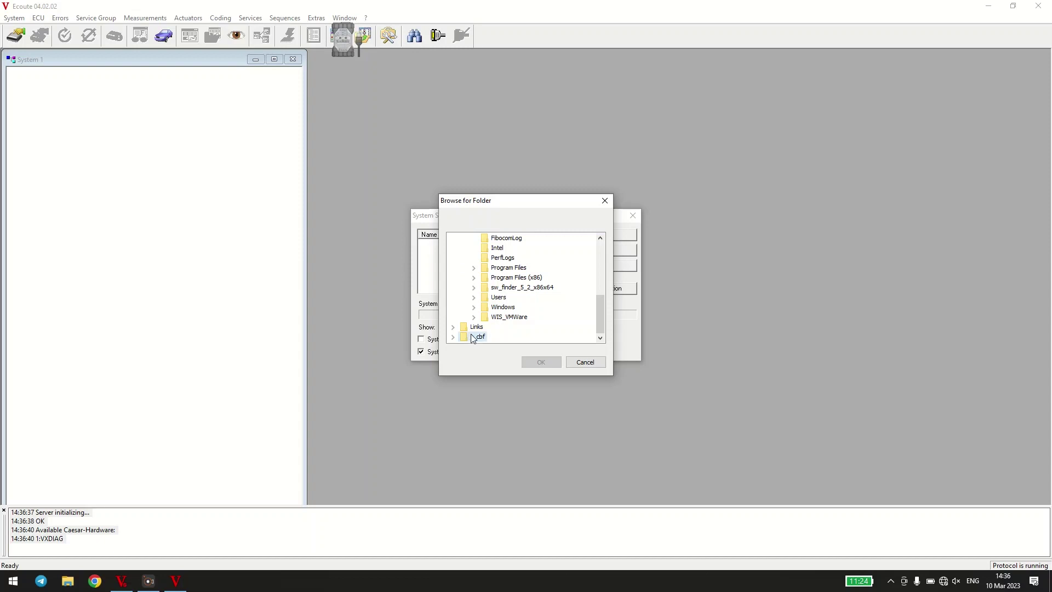
- Set the z_cbf folder as the system source and load the RVC218 CBF system
click(536, 363)
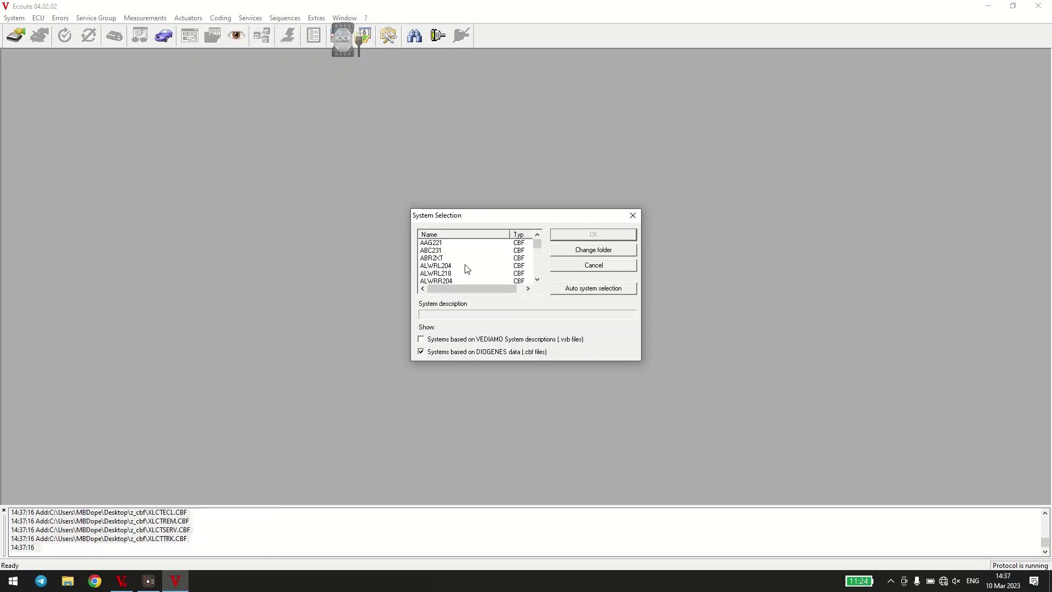
text(rvc)
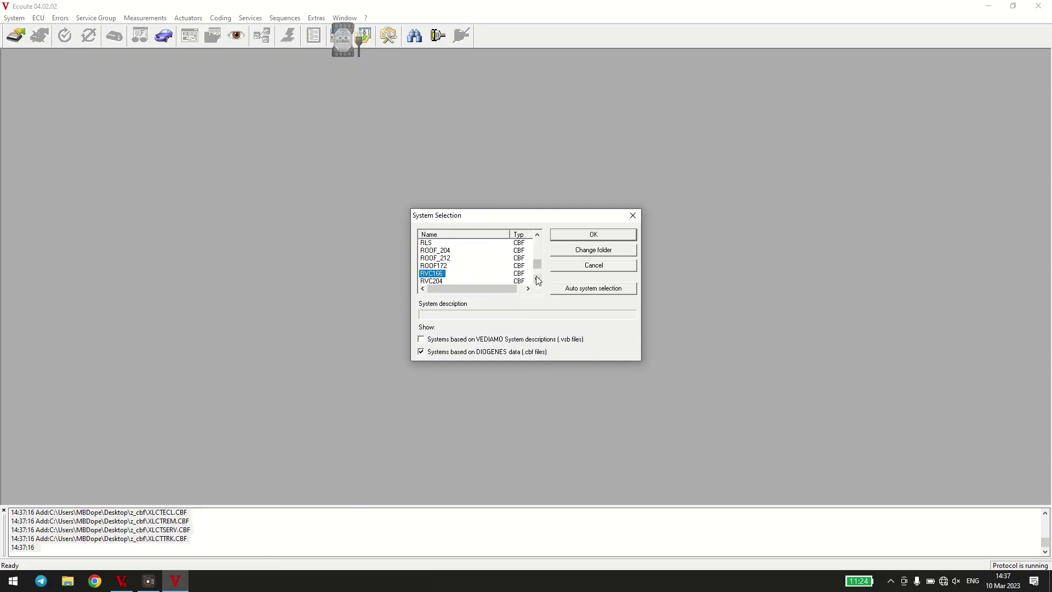
click(537, 280)
click(537, 279)
click(430, 275)
click(566, 236)
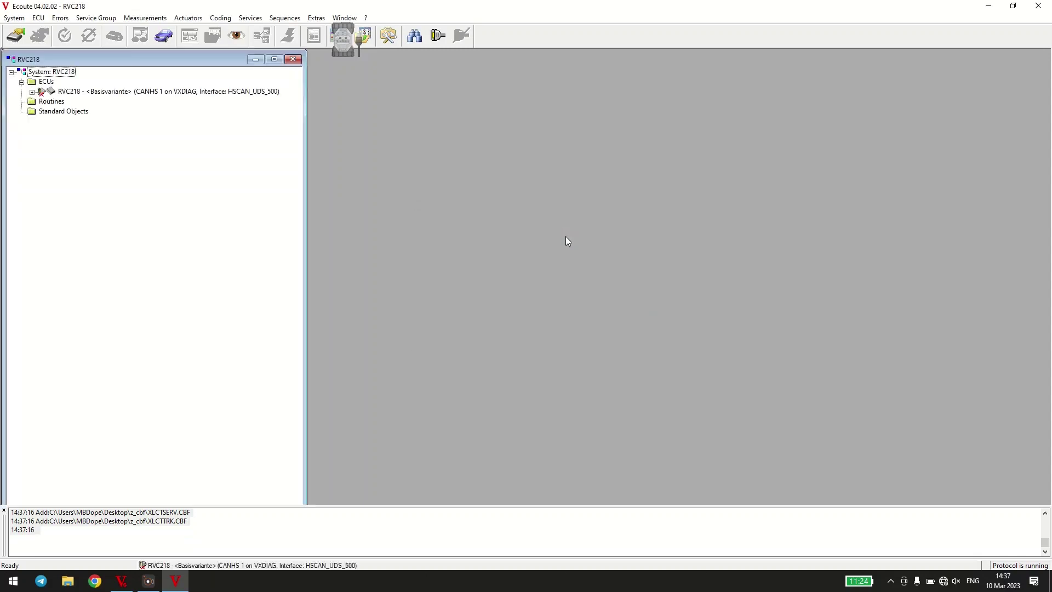
- Connect to the RVC218 ECU and open its variant coding to browse the available coding services
click(74, 91)
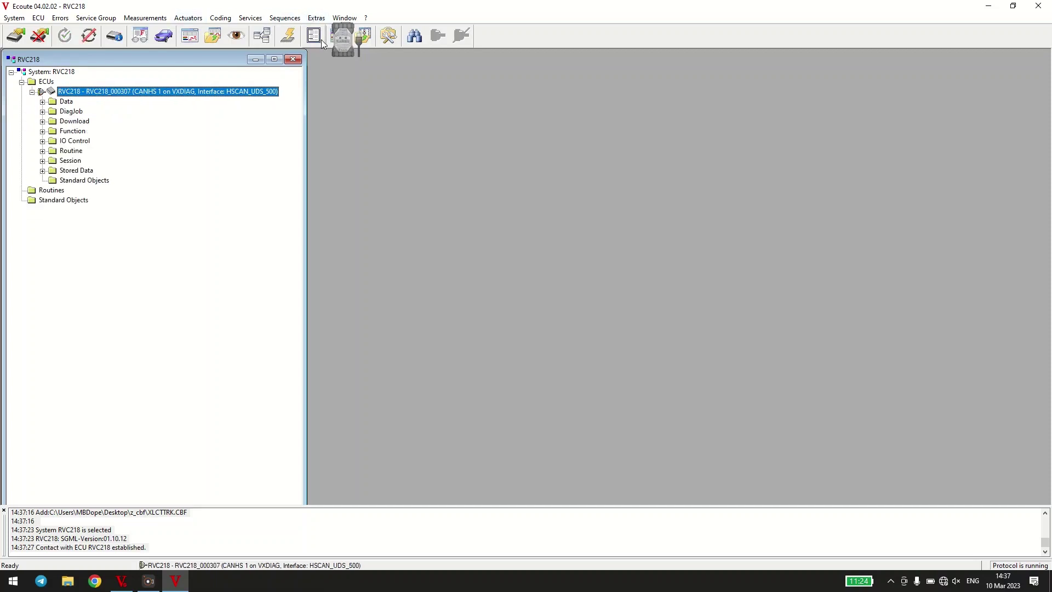
click(261, 37)
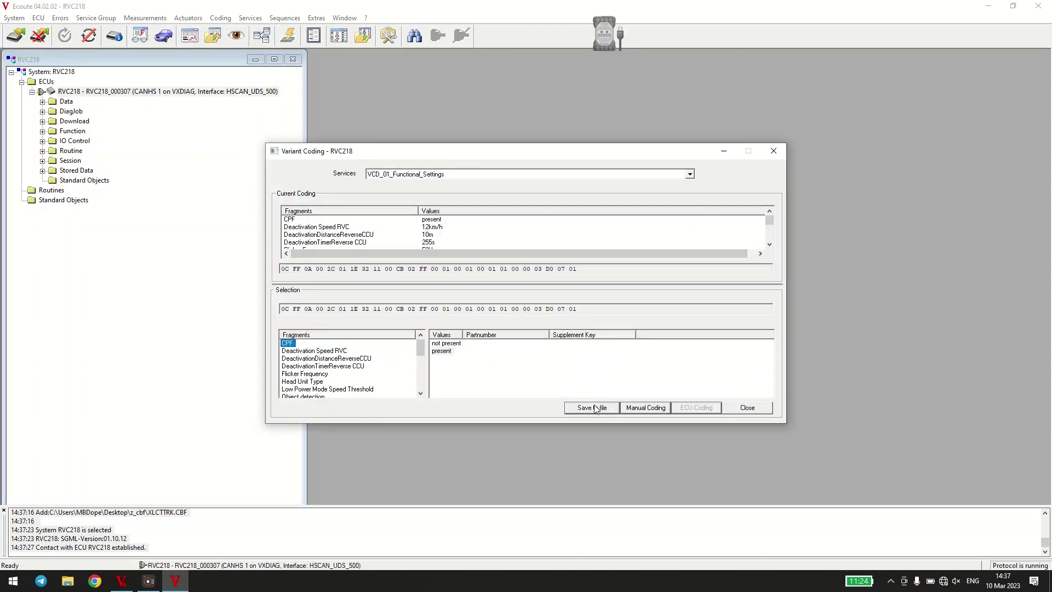
click(690, 174)
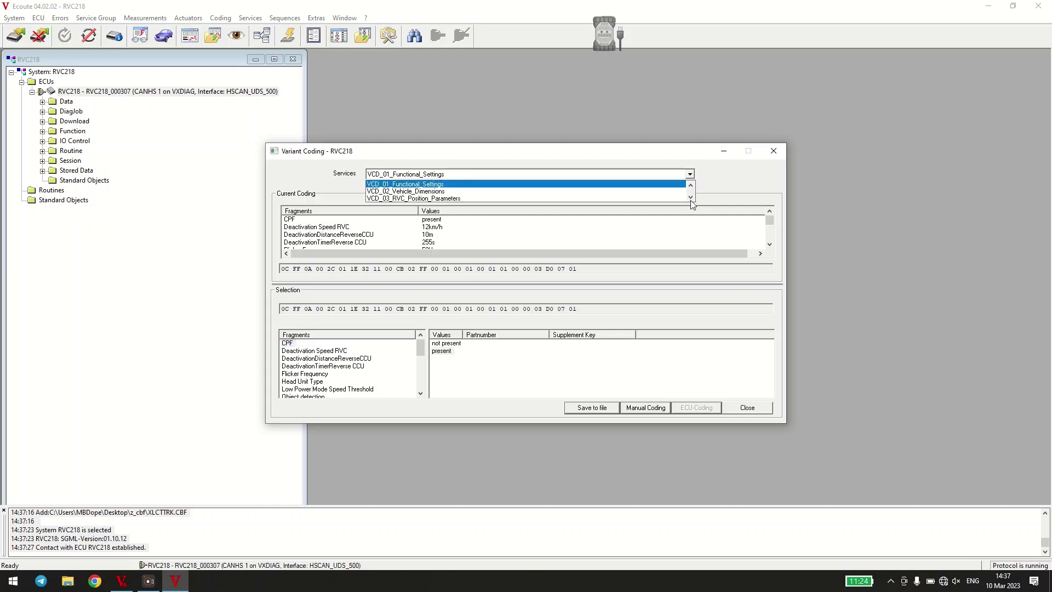
click(691, 197)
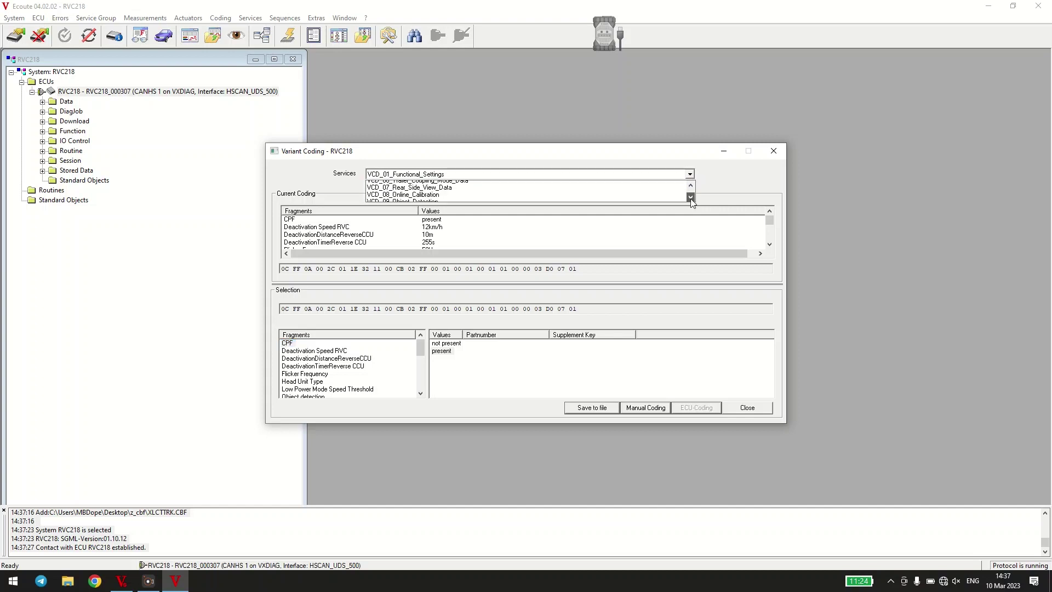
click(725, 180)
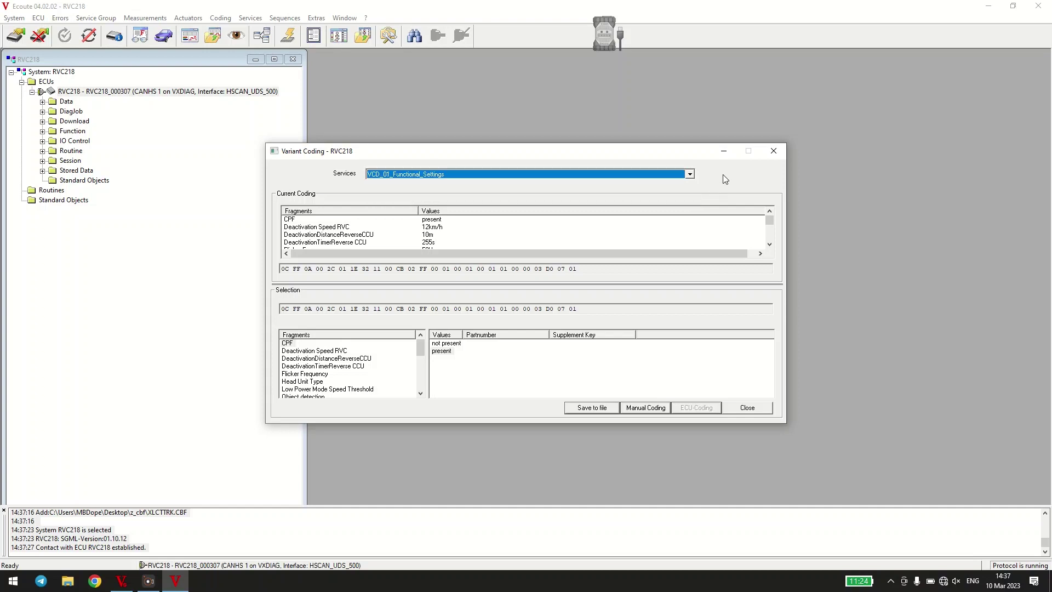
- Save the RVC218 variant coding to the 2023-03-10.html snapshot file in the RVC218 folder, with W176 as the user data name
click(601, 409)
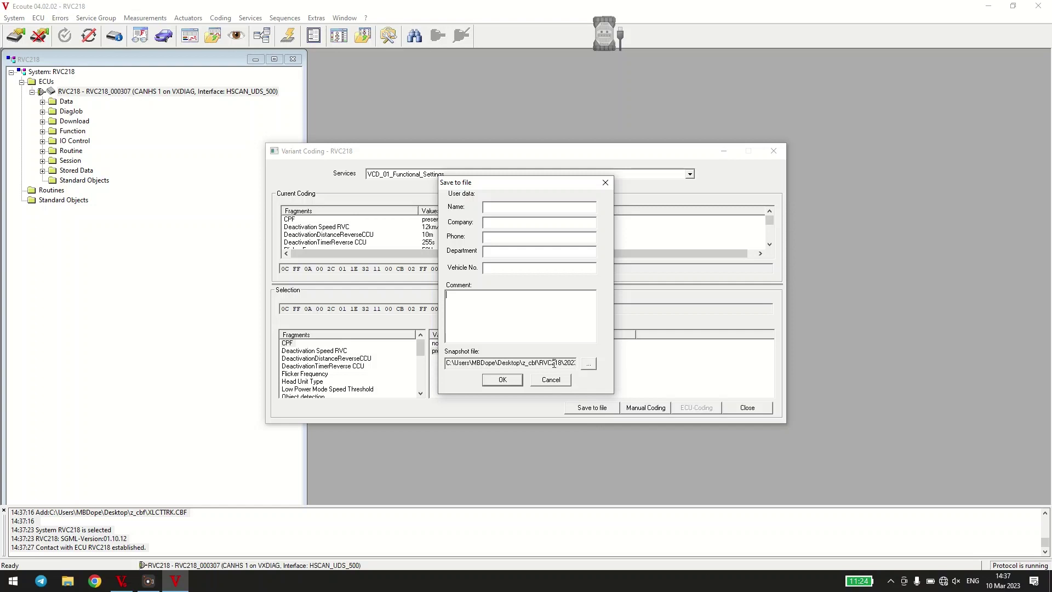
drag(550, 363, 601, 365)
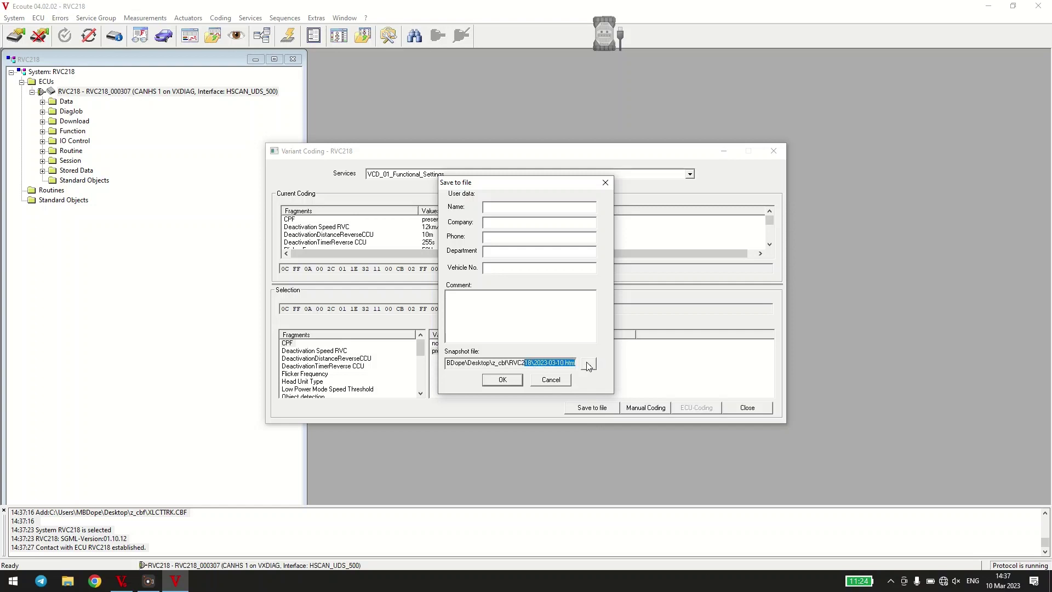
click(590, 365)
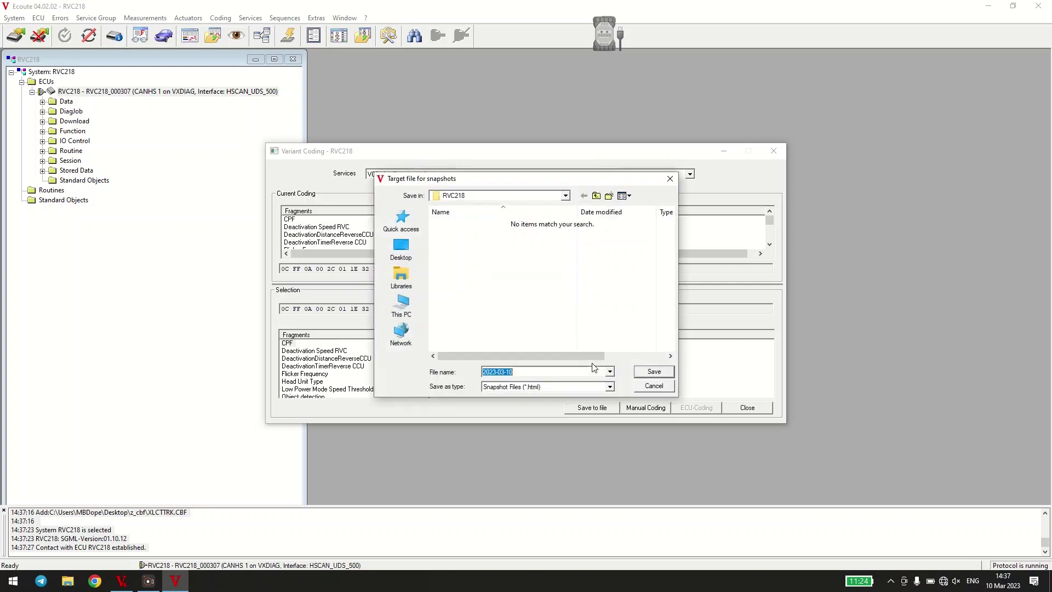
click(648, 386)
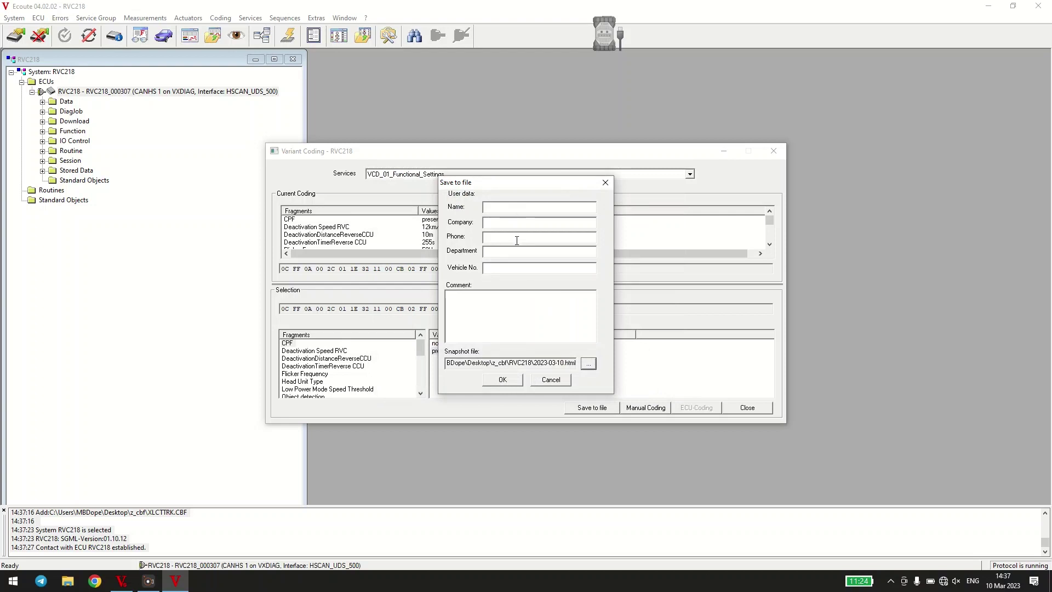
click(507, 203)
text(W176)
click(503, 379)
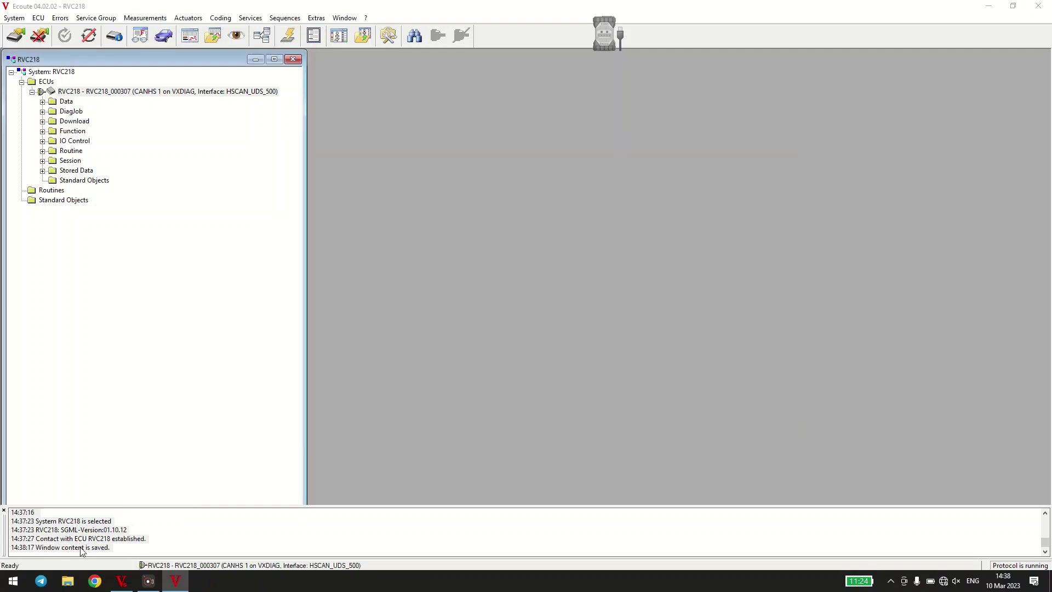
- Open the saved 2023-03-10 snapshot from the RVC218 subfolder of the desktop's z_cbf folder
key(super+d)
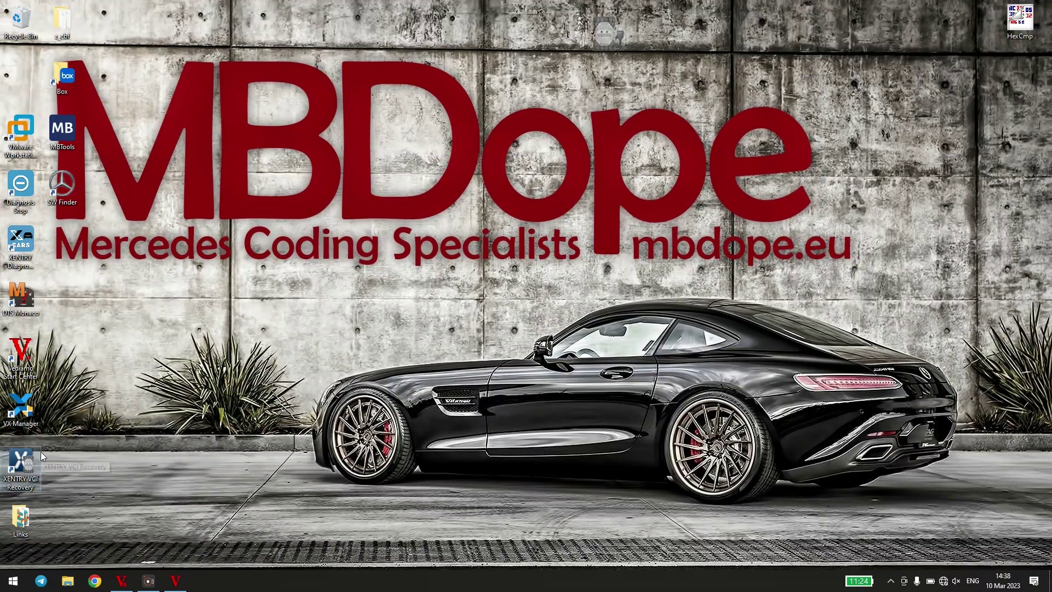
double_click(60, 25)
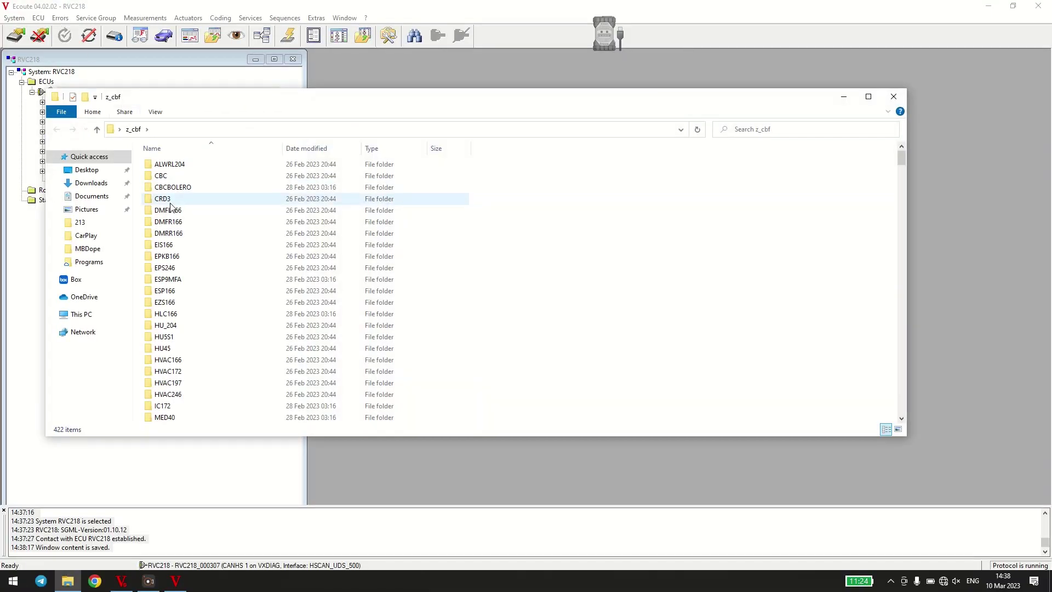
scroll(200, 296, down, 2)
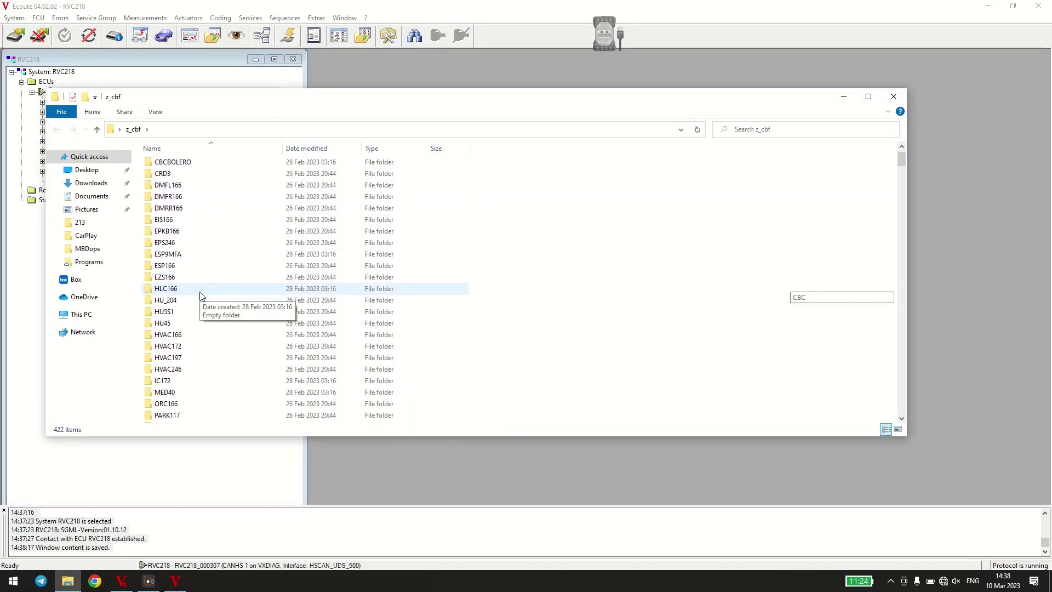
scroll(200, 295, down, 2)
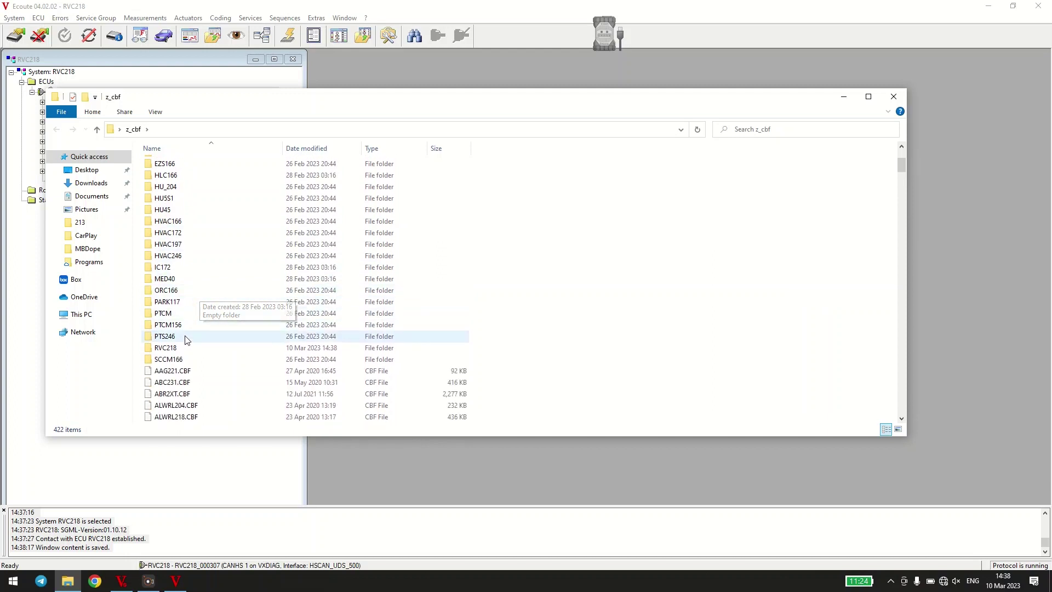
double_click(193, 348)
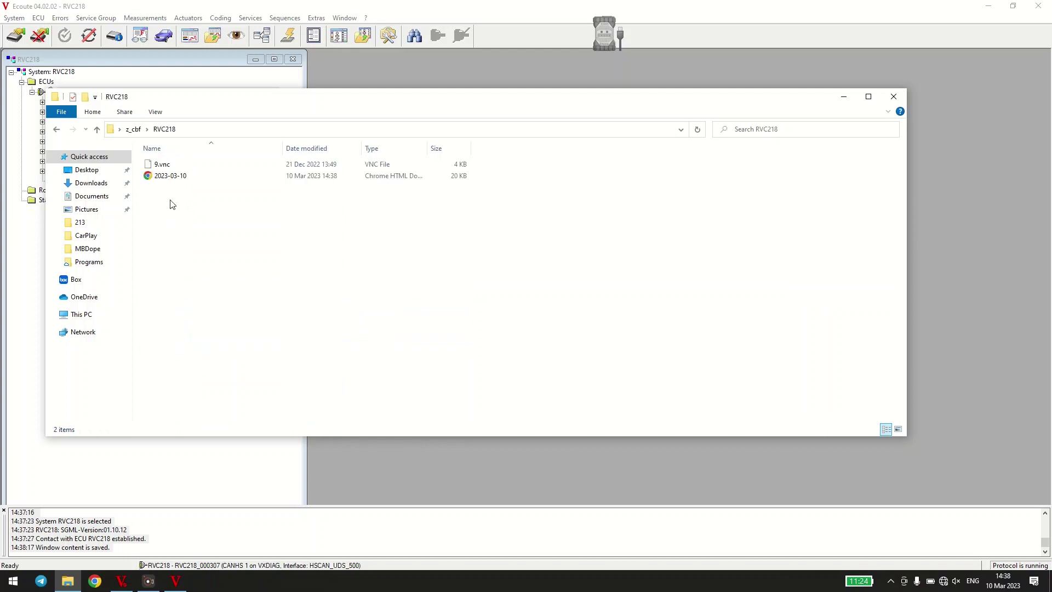
double_click(171, 181)
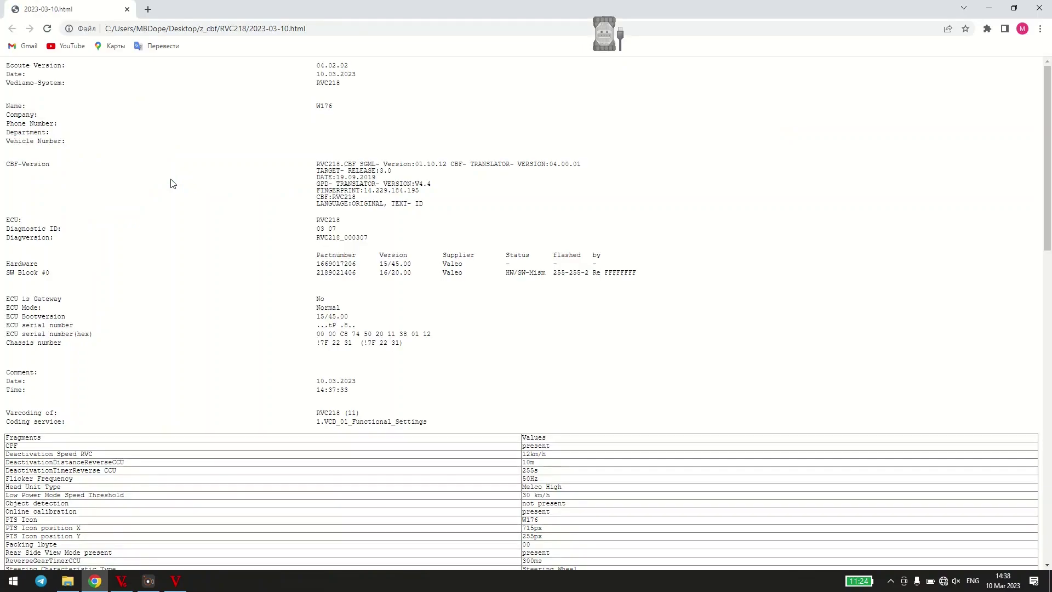
- Examine the snapshot report's name entry, coding services, fragment values and hex coding strings, then close the report
scroll(271, 286, down, 3)
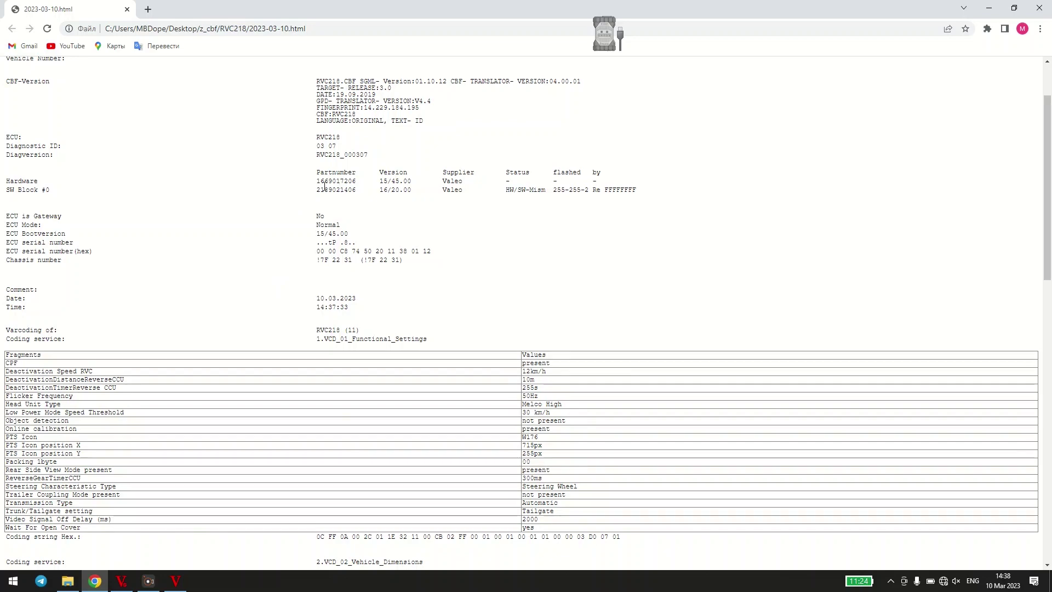
scroll(352, 208, down, 5)
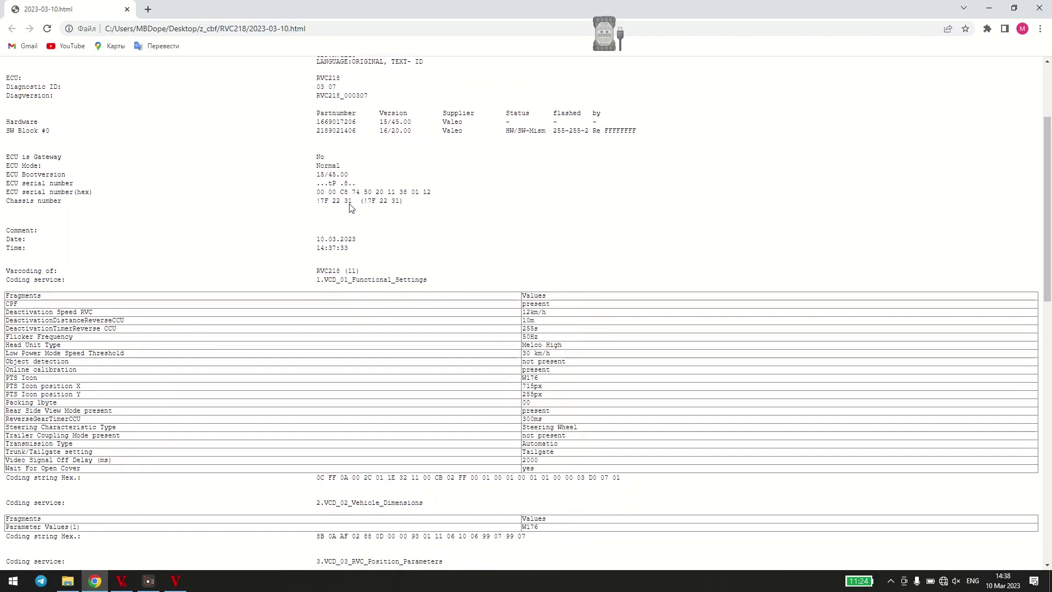
scroll(350, 203, down, 2)
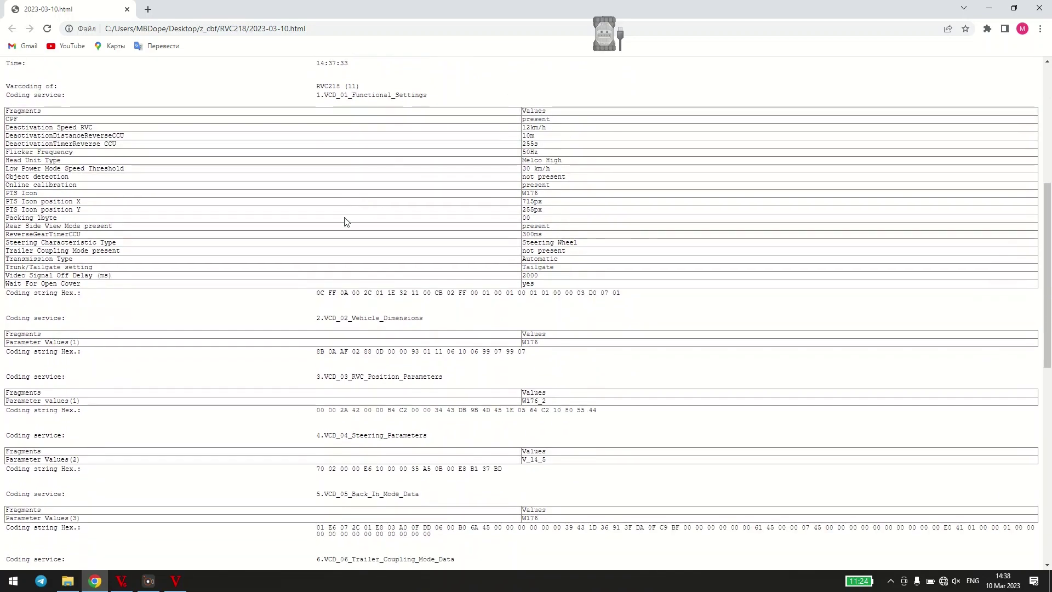
drag(316, 292, 628, 295)
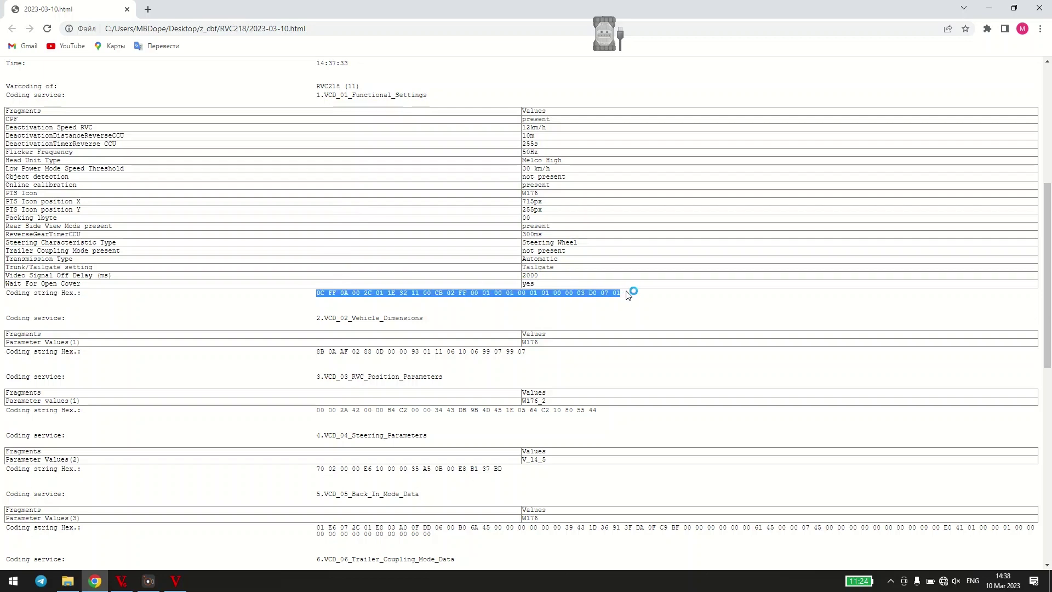
scroll(629, 295, down, 6)
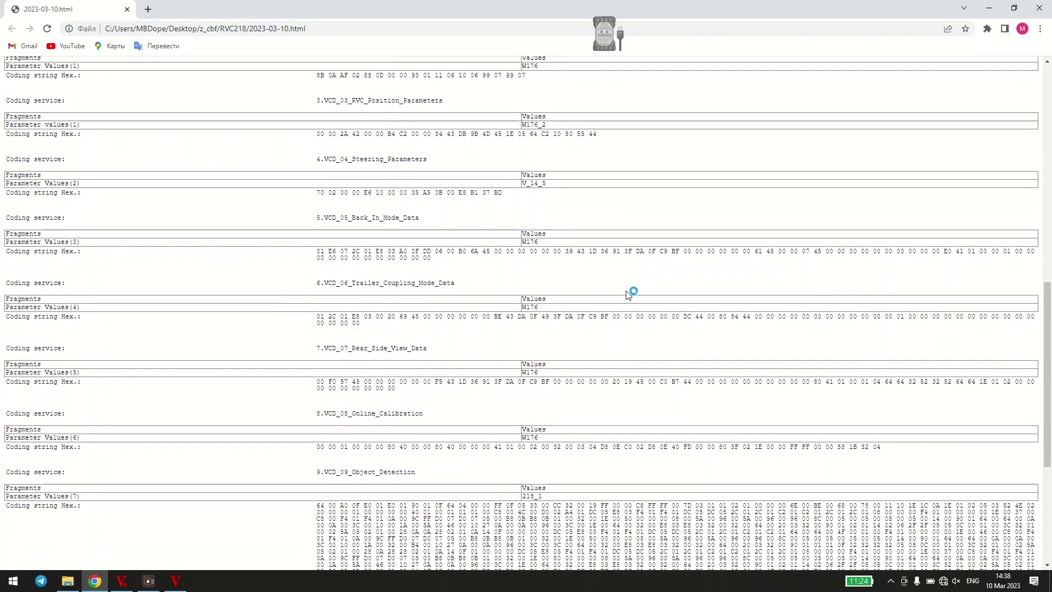
scroll(628, 295, down, 4)
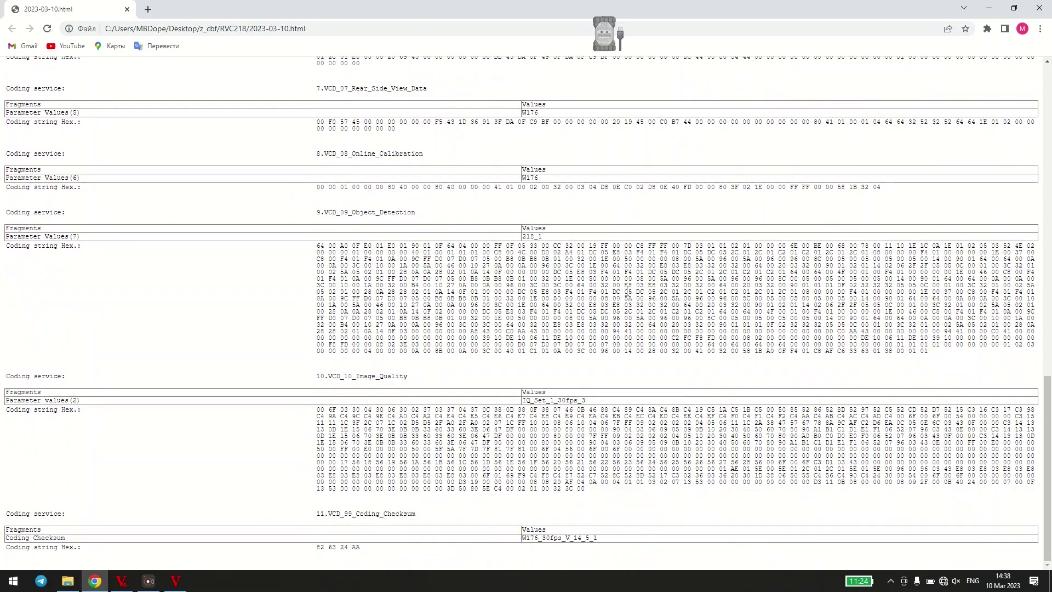
scroll(629, 291, up, 10)
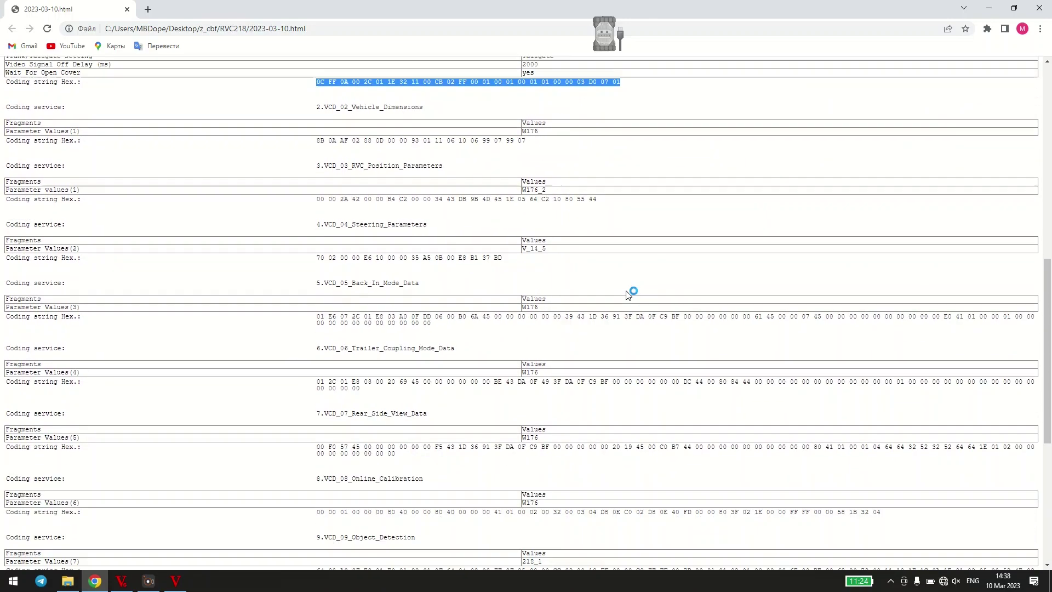
scroll(628, 295, up, 5)
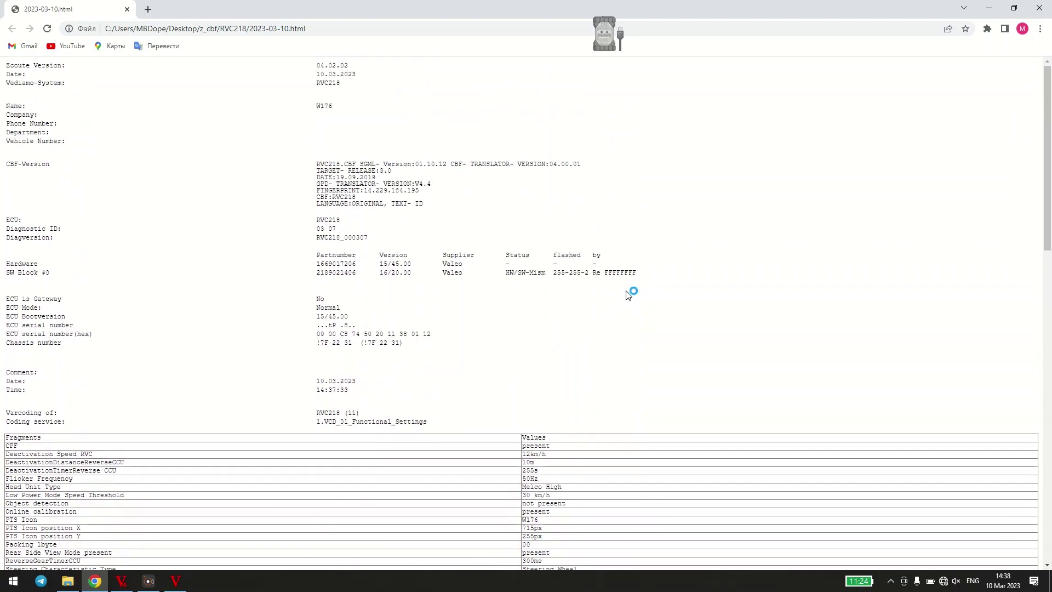
double_click(341, 104)
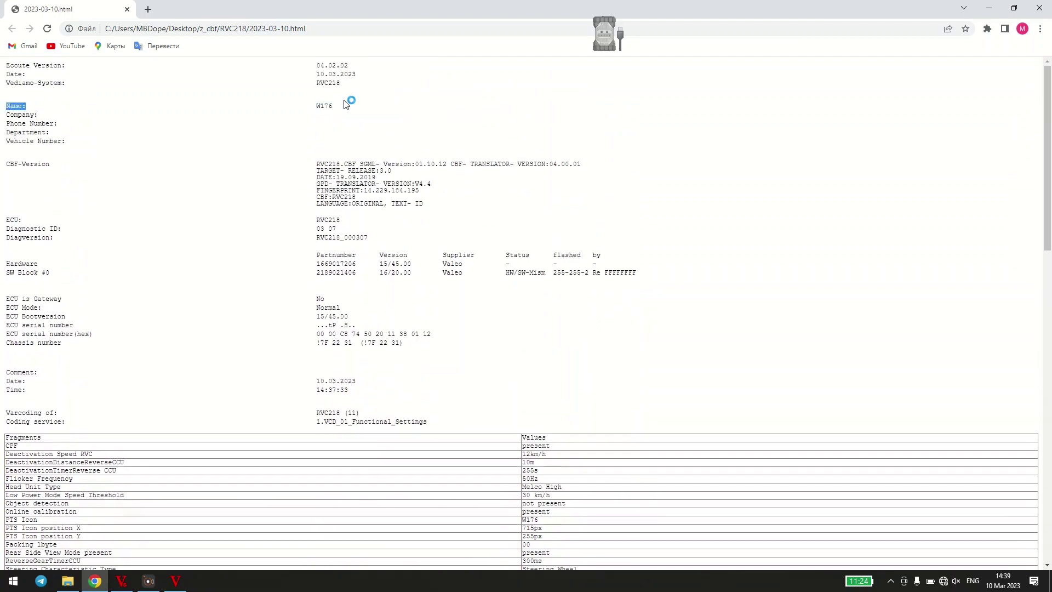
drag(346, 104, 313, 111)
click(314, 111)
click(1038, 8)
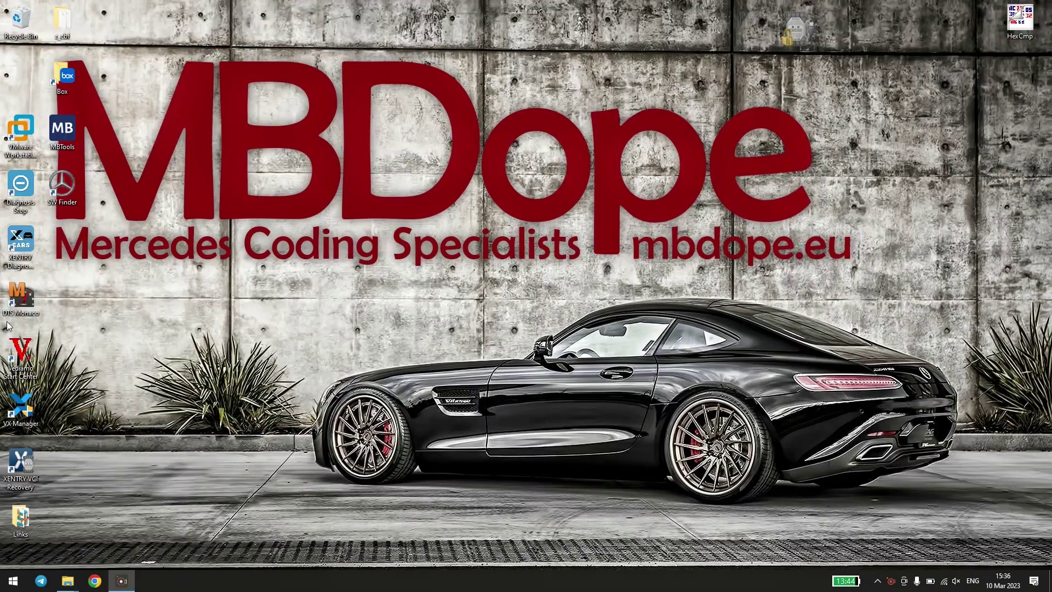
- Switch to DTS Monaco and start a temporary workspace using the RVC218.CBF diagnostic data from the z_cbf folder
double_click(25, 309)
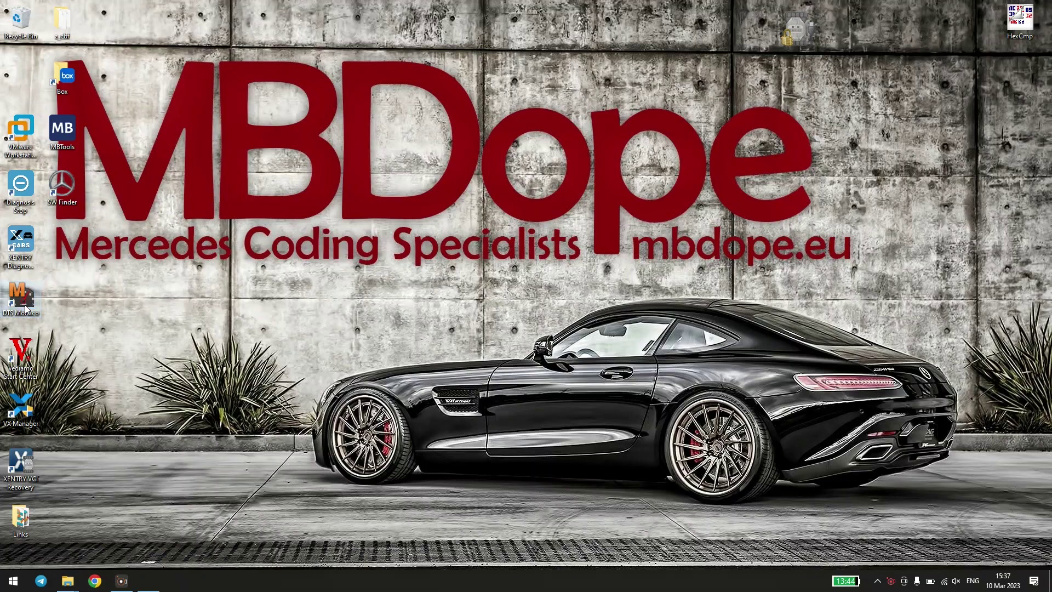
click(487, 350)
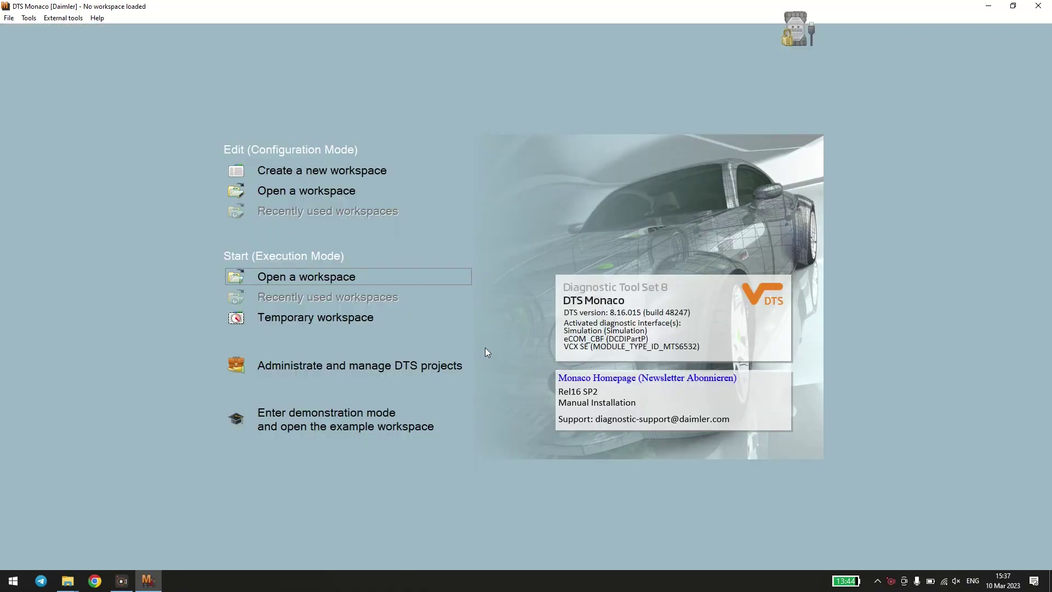
click(345, 318)
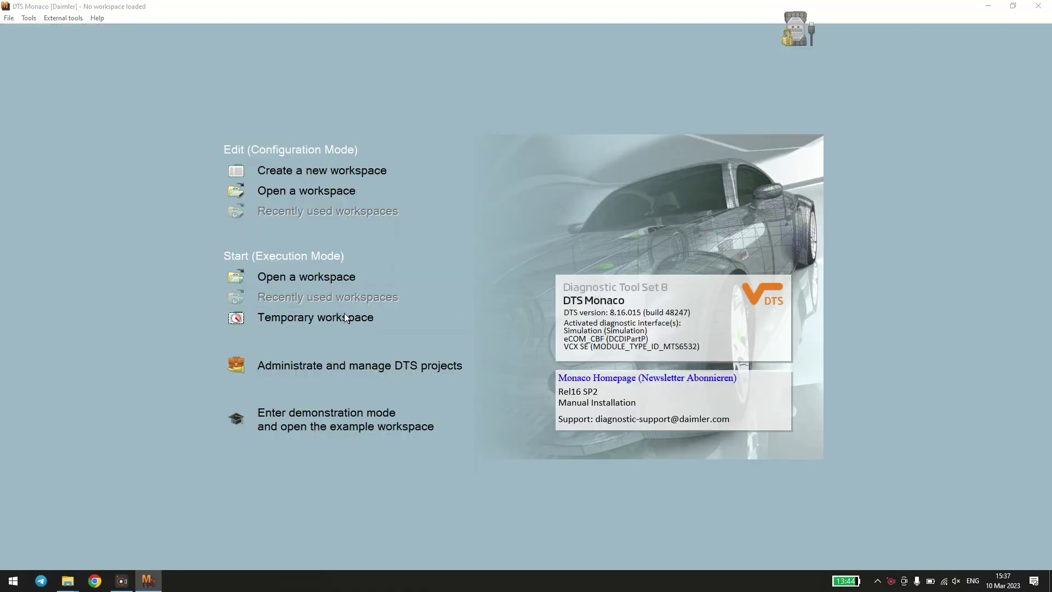
click(811, 406)
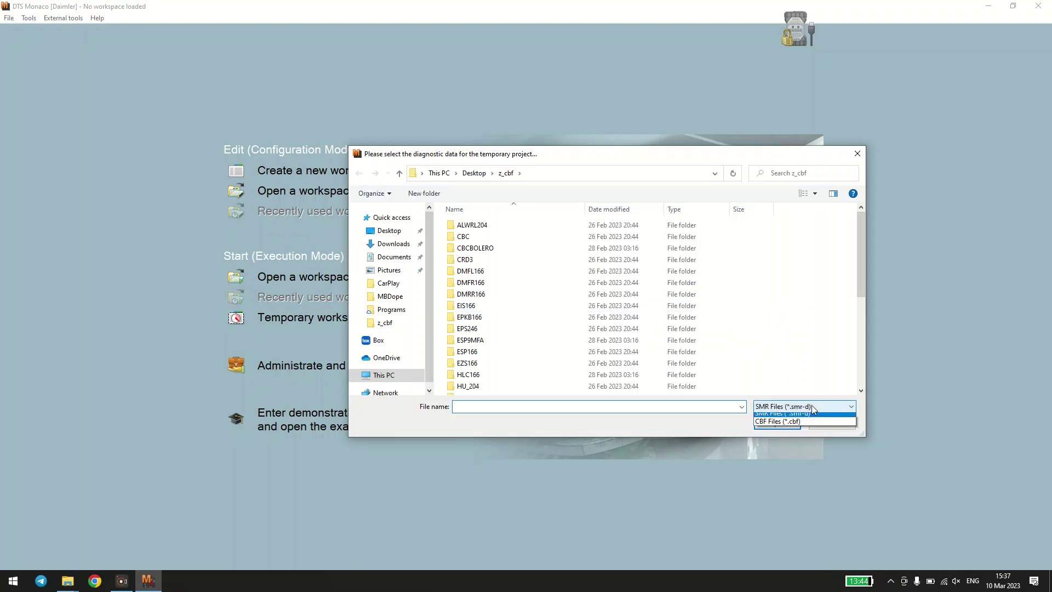
click(797, 421)
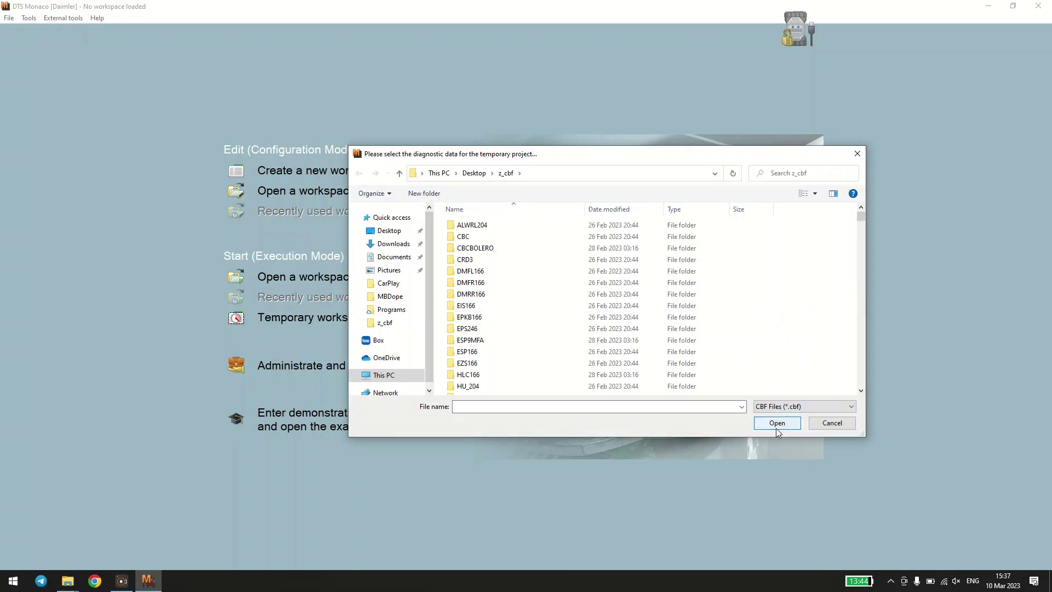
click(716, 408)
text(rvc)
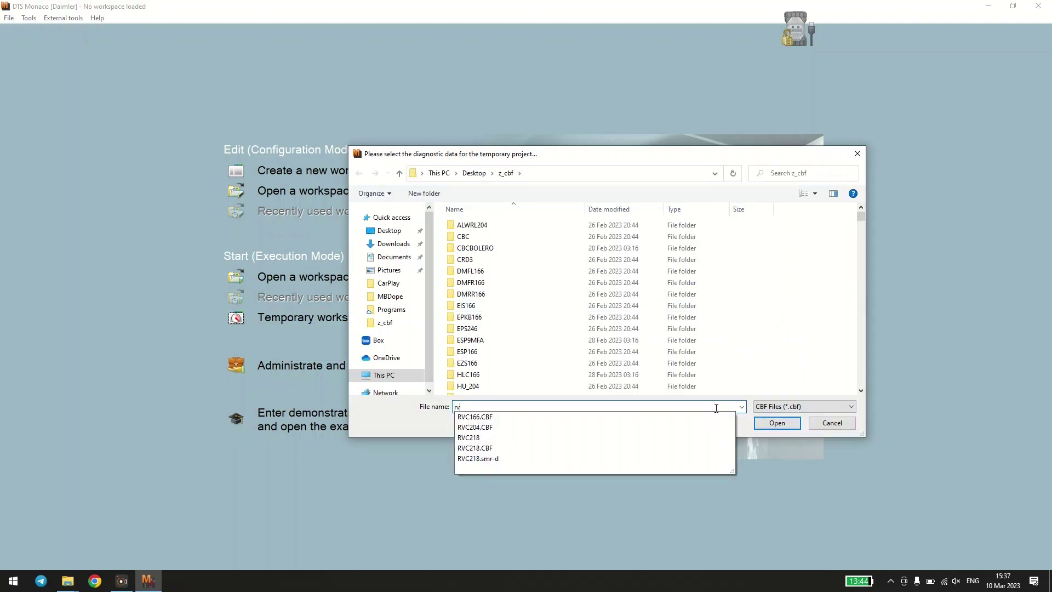
click(649, 452)
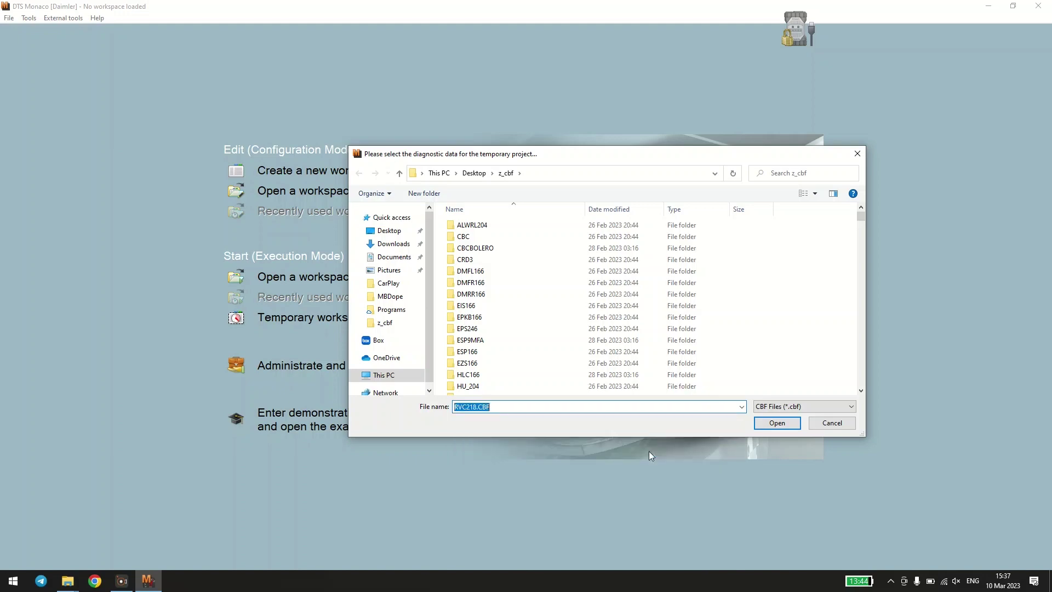
click(768, 424)
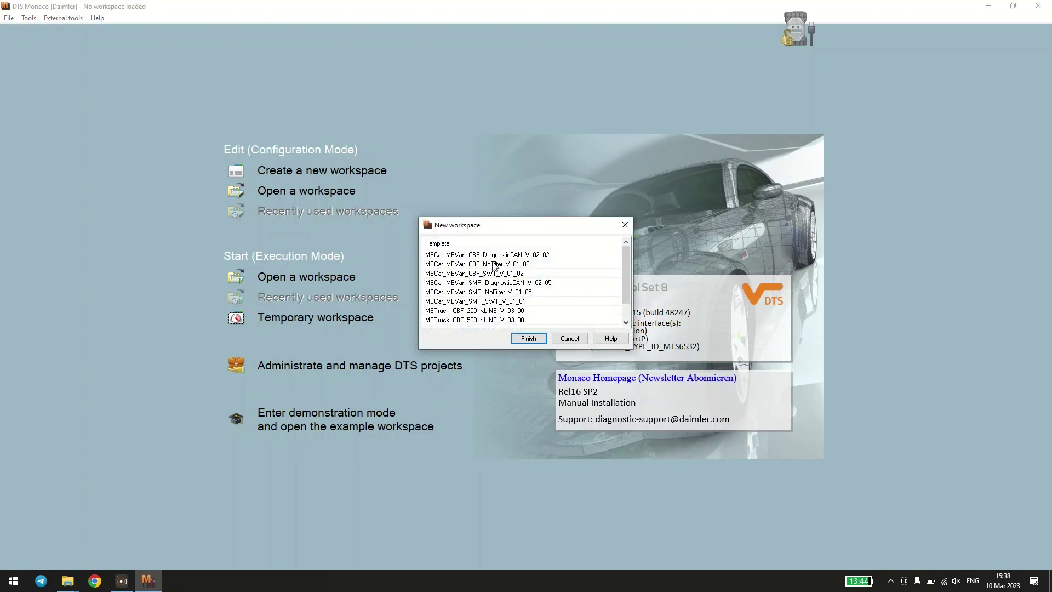
- Create the workspace from the MBCar_MBVan_CBF_DiagnosticCAN_V_02_02 template and run a quick test on RVC218
click(499, 254)
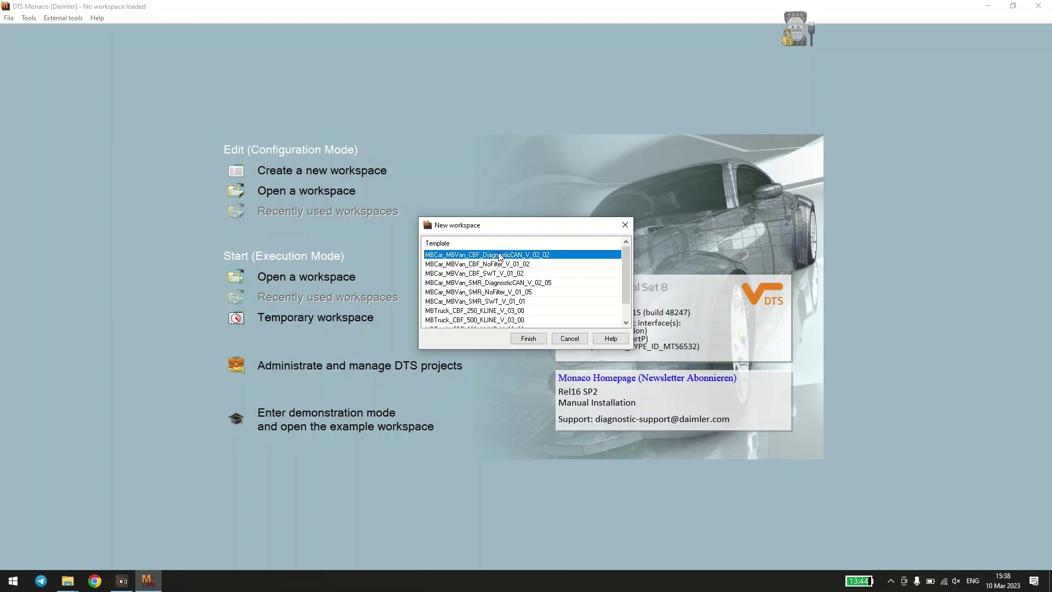
click(540, 334)
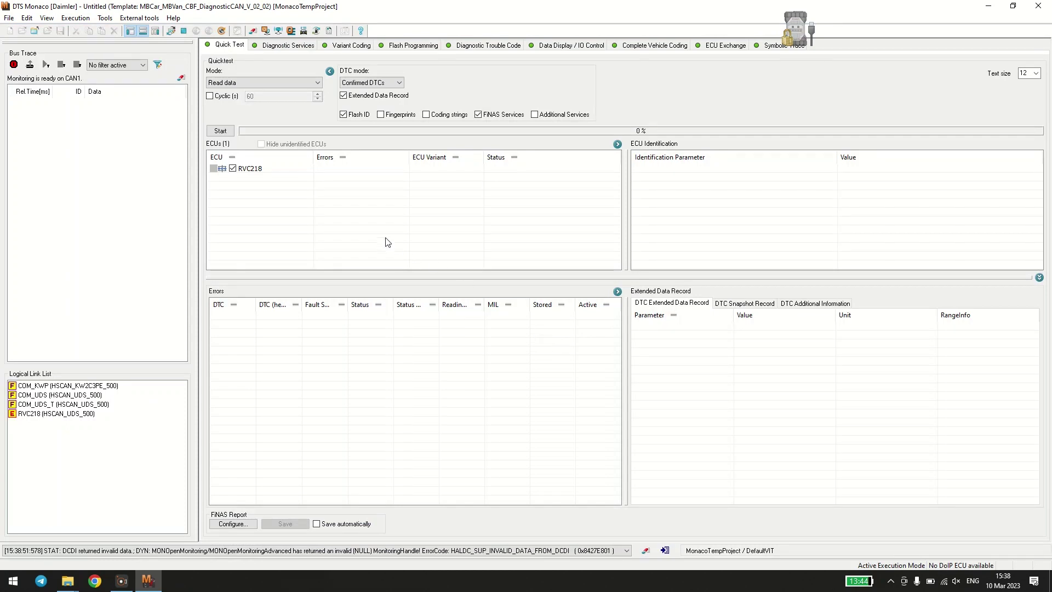
click(220, 131)
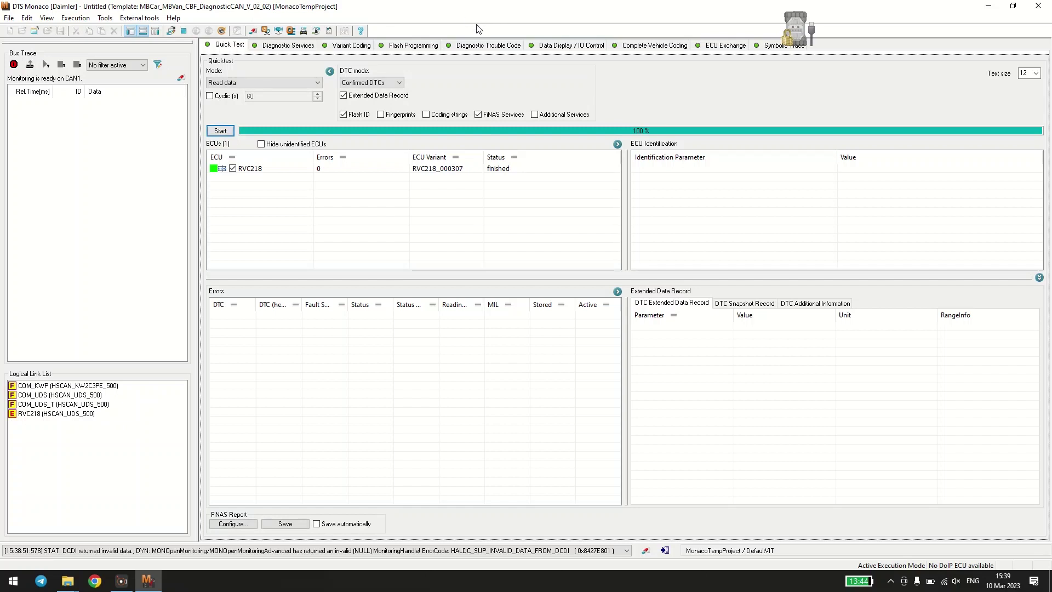
- Connect to RVC218 for variant coding and look through its coding domains and the coding set save options
click(351, 45)
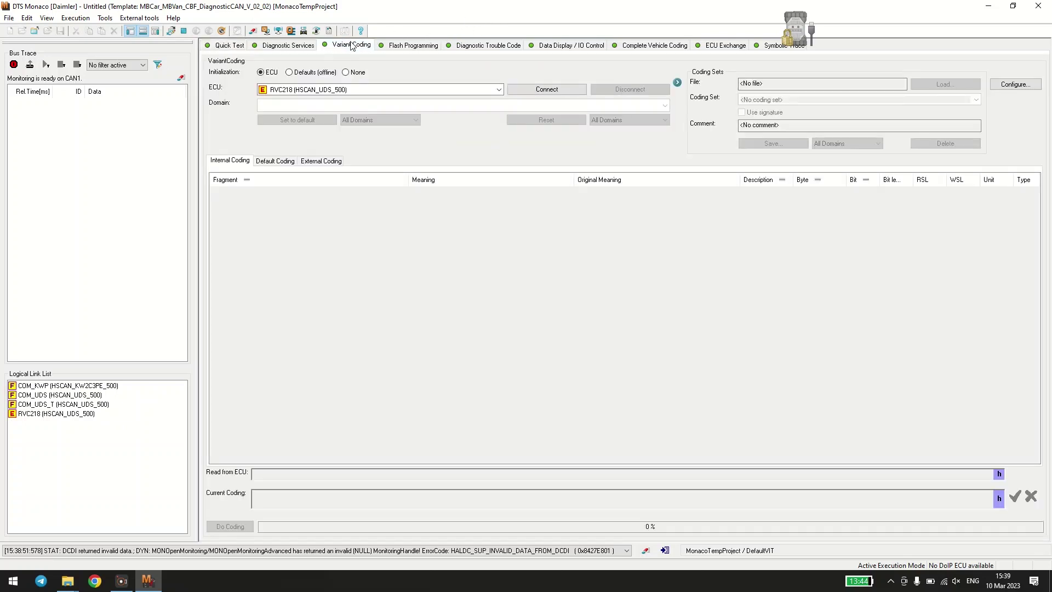
click(531, 92)
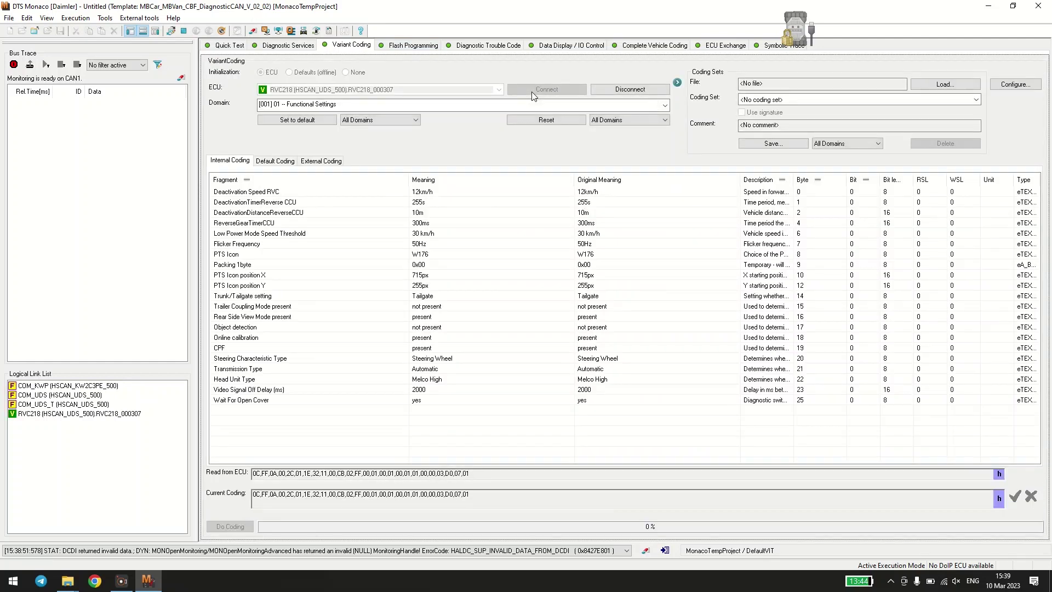
click(665, 104)
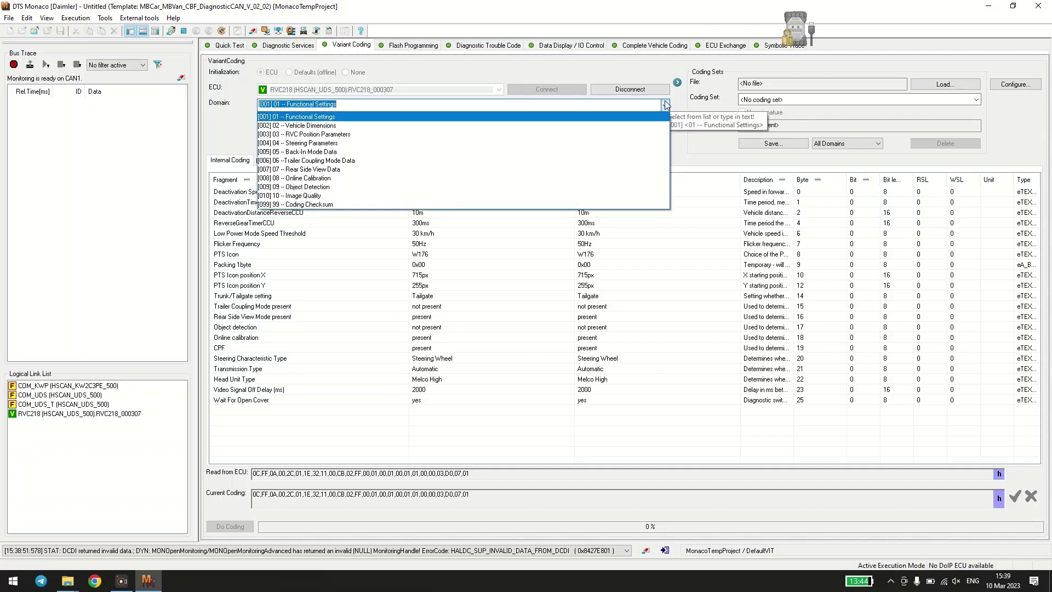
click(686, 136)
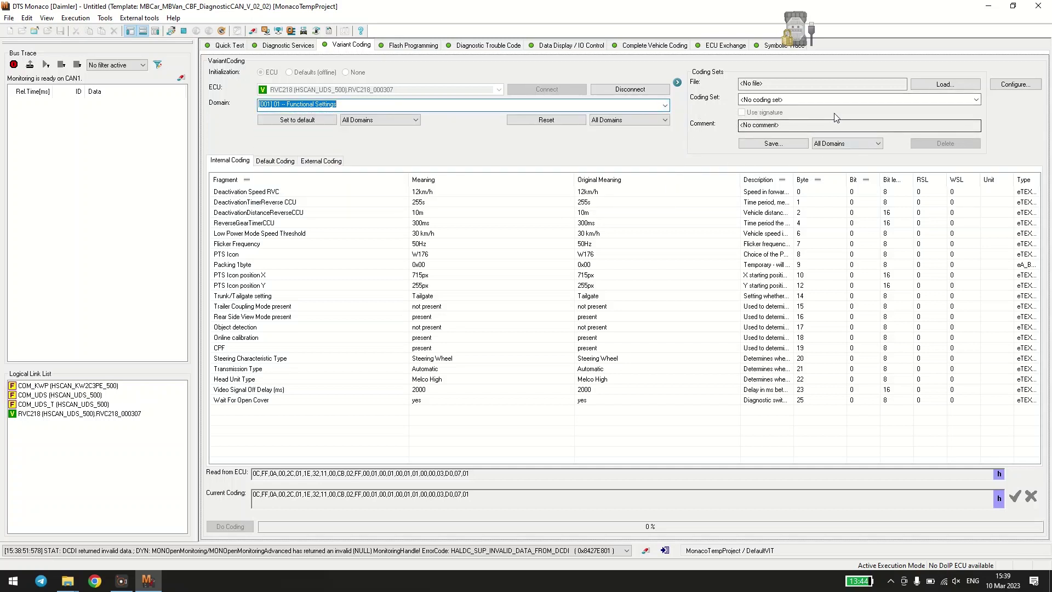
click(782, 147)
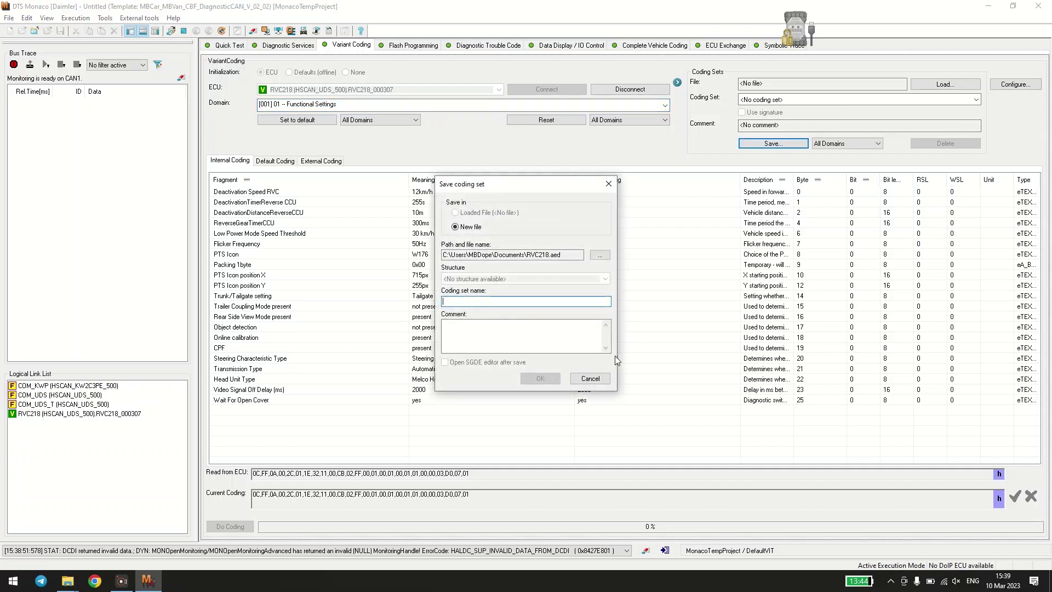
click(590, 379)
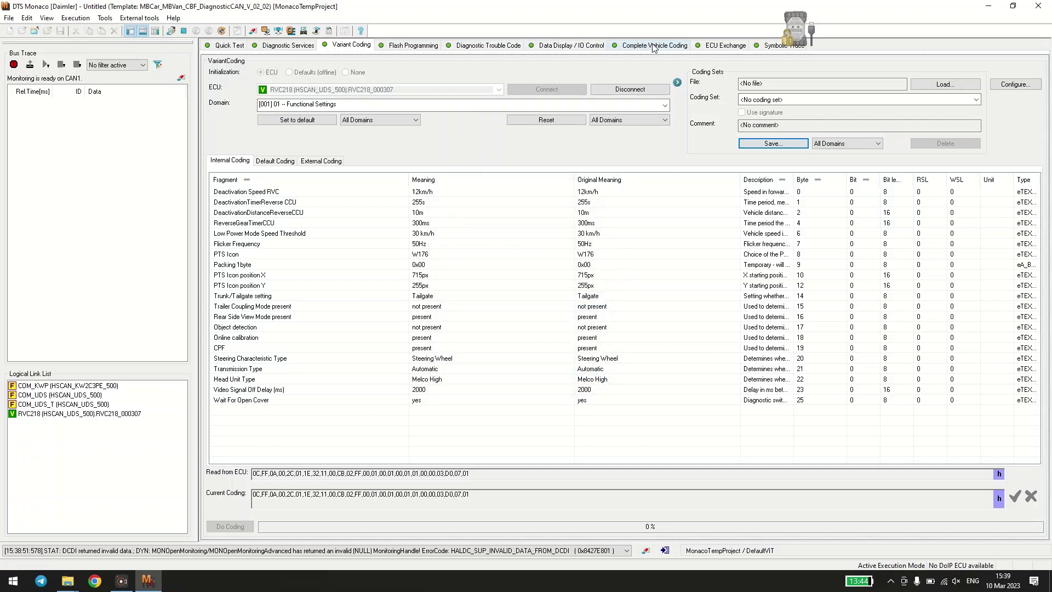
- Read the RVC218 coding with Complete Vehicle Coding
click(654, 47)
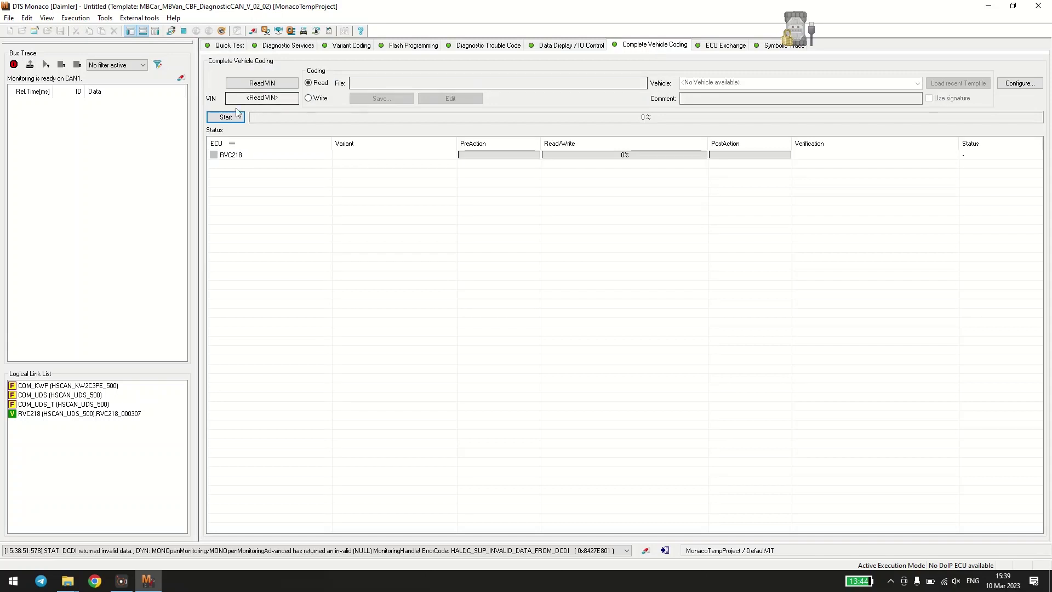
click(226, 117)
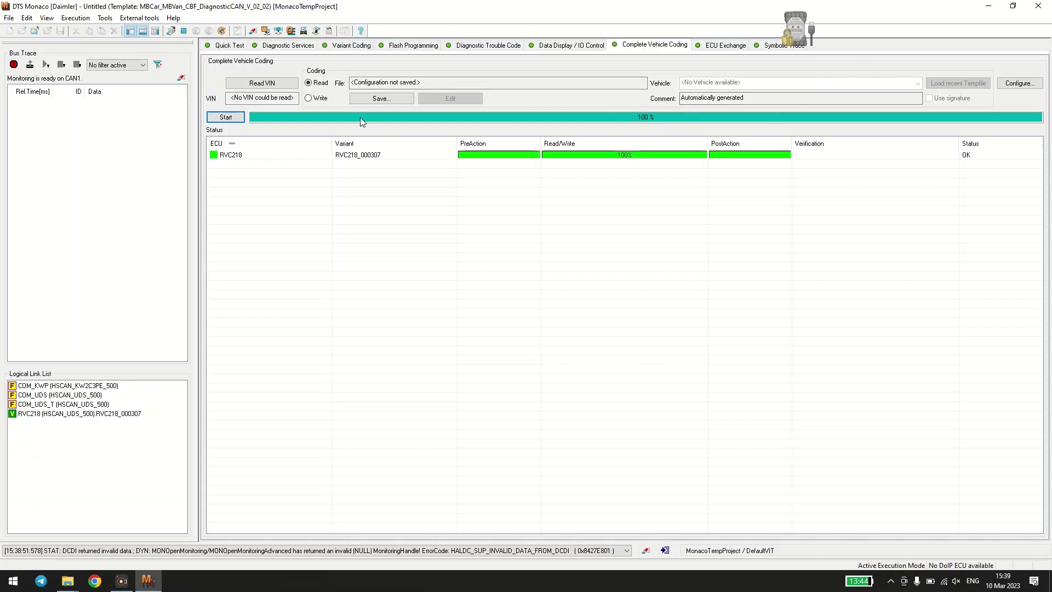
click(373, 102)
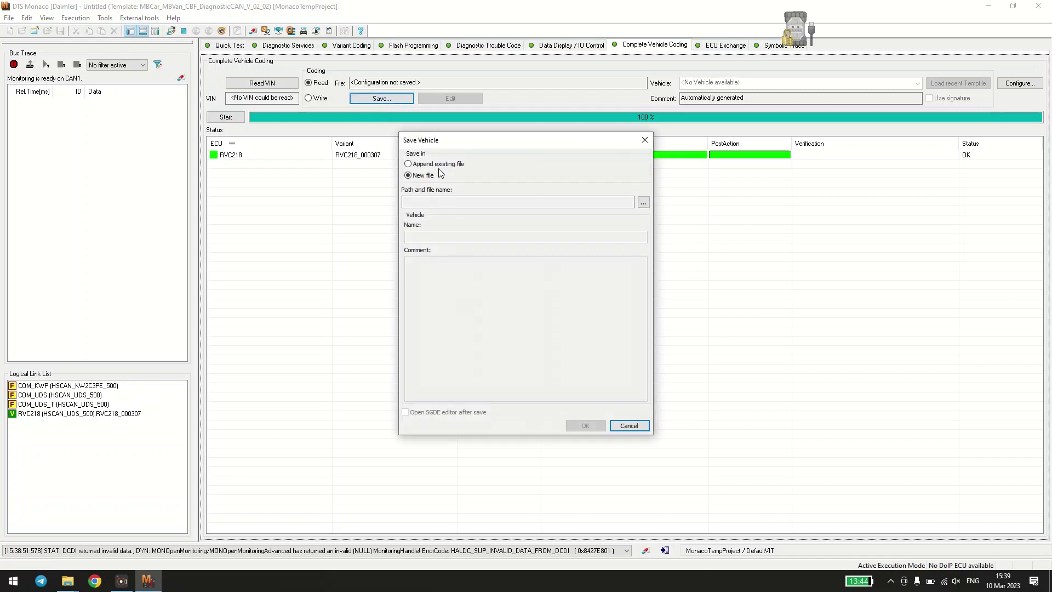
click(644, 203)
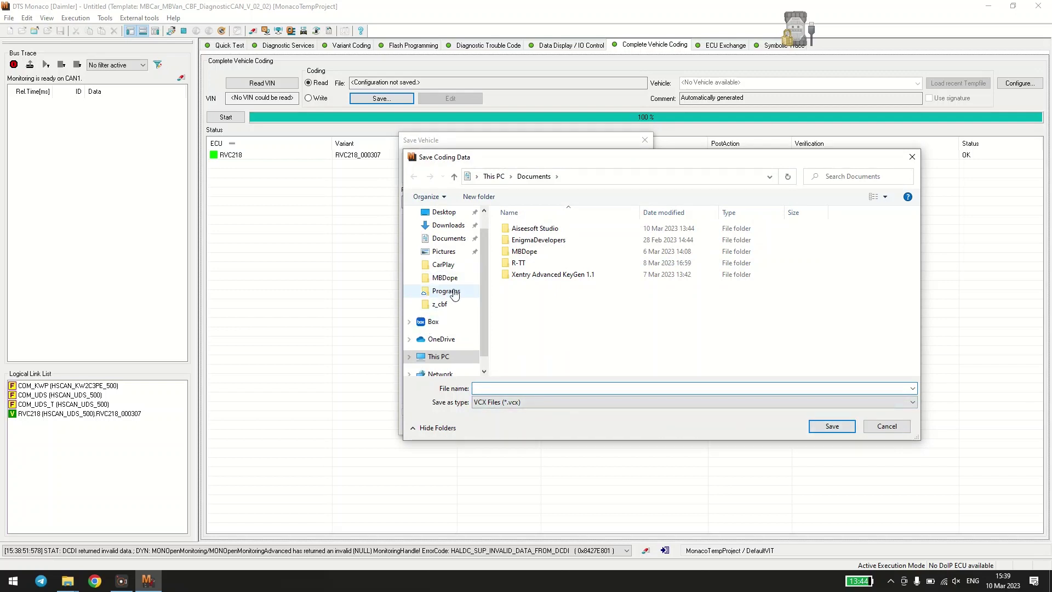
scroll(454, 298, down, 1)
click(454, 297)
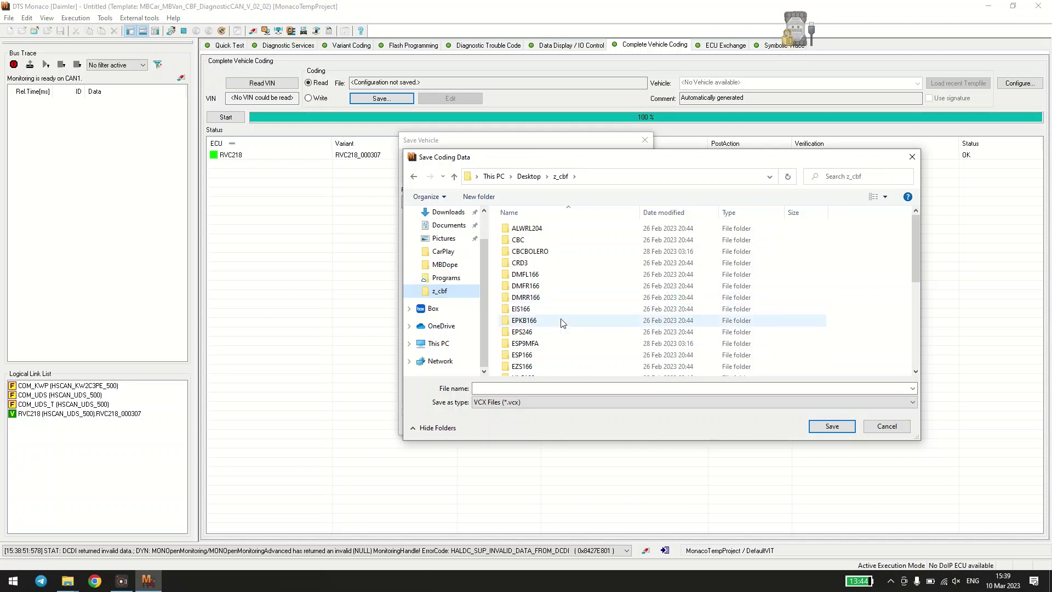
scroll(562, 323, down, 5)
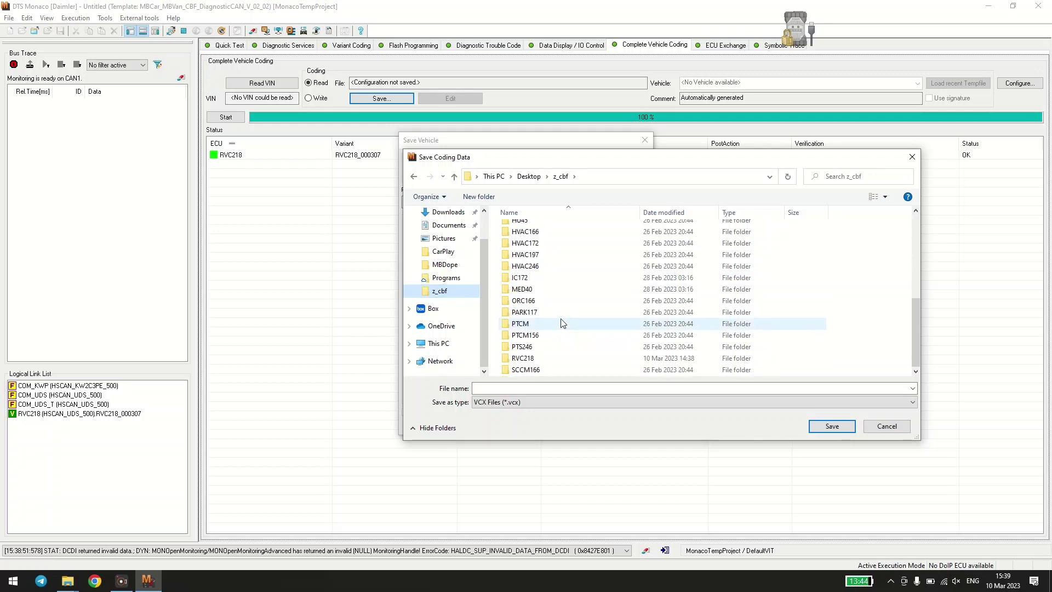
click(546, 356)
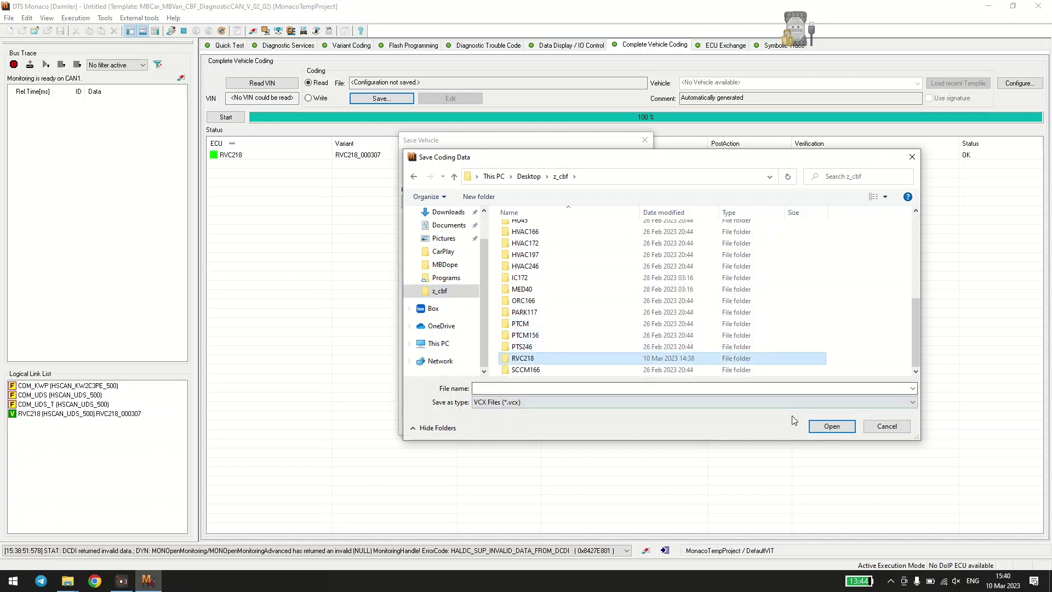
click(831, 427)
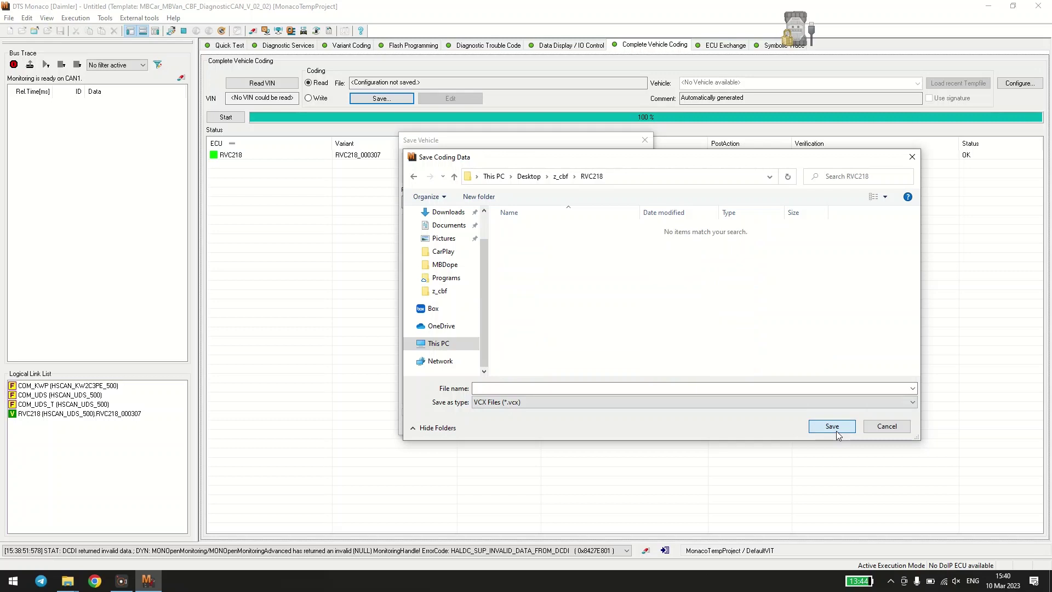
click(889, 428)
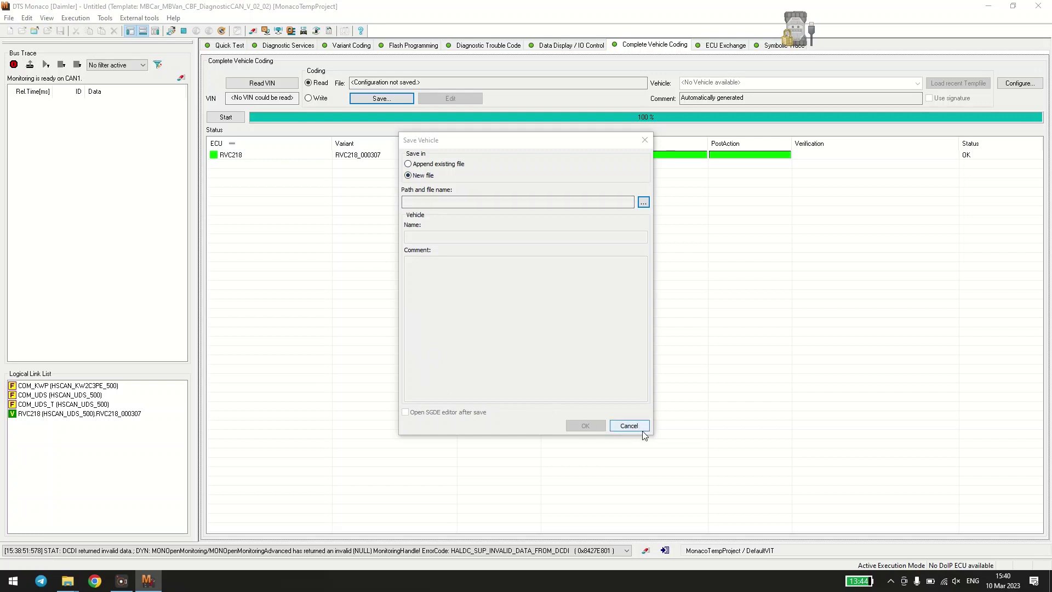
click(629, 426)
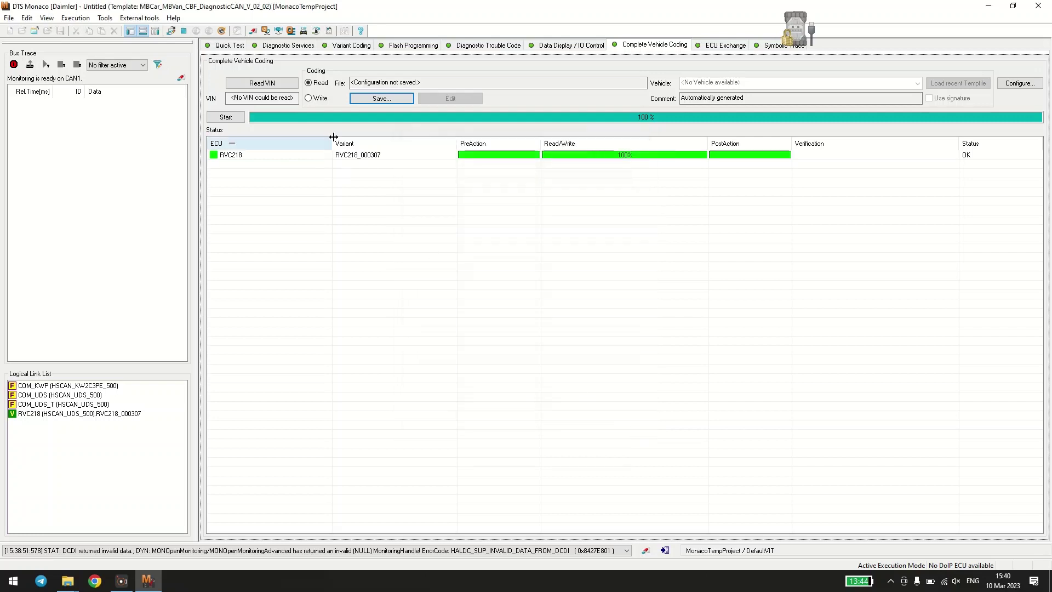
- Save the read vehicle coding as a new file, 112.vcx, in the RVC218 subfolder of z_cbf
click(374, 99)
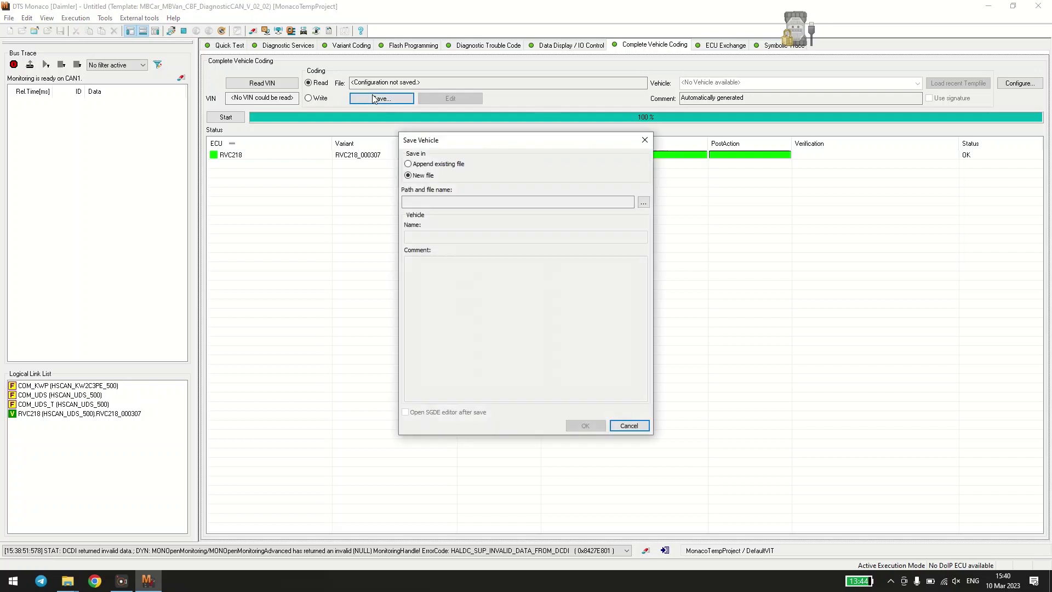
click(643, 203)
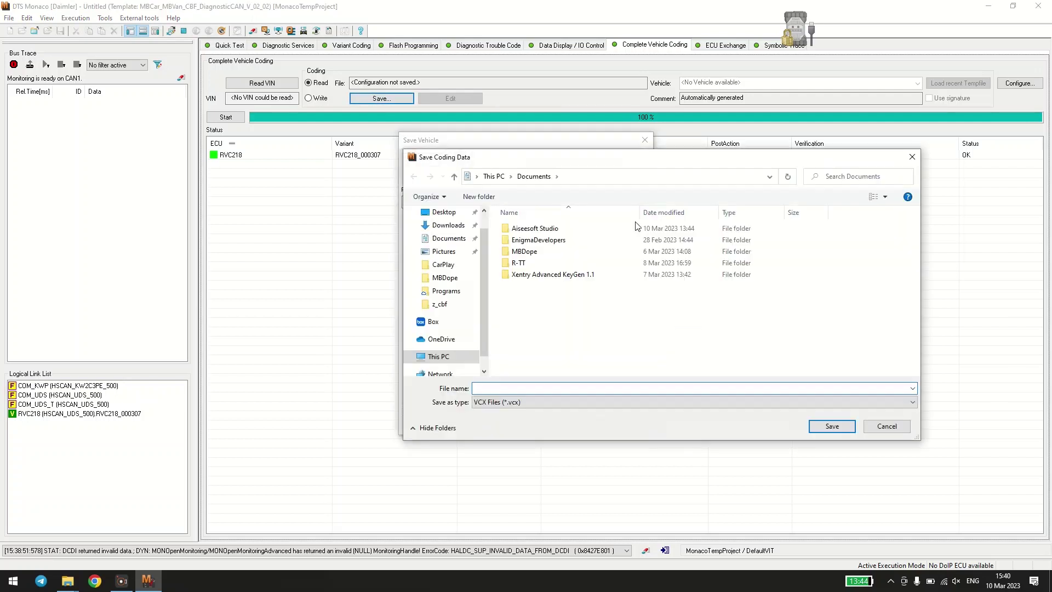
click(440, 303)
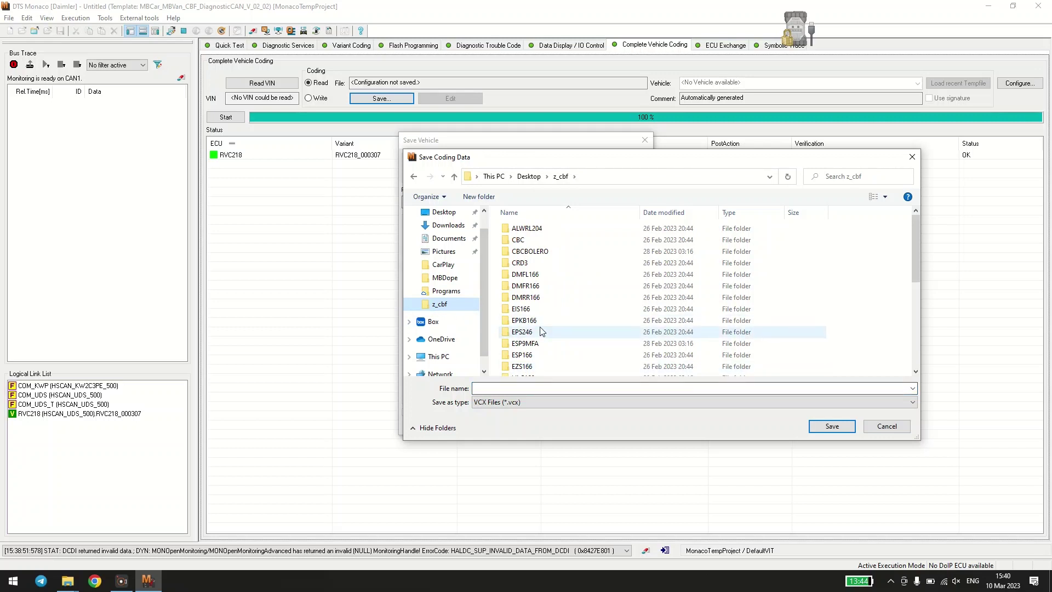
scroll(540, 328, down, 5)
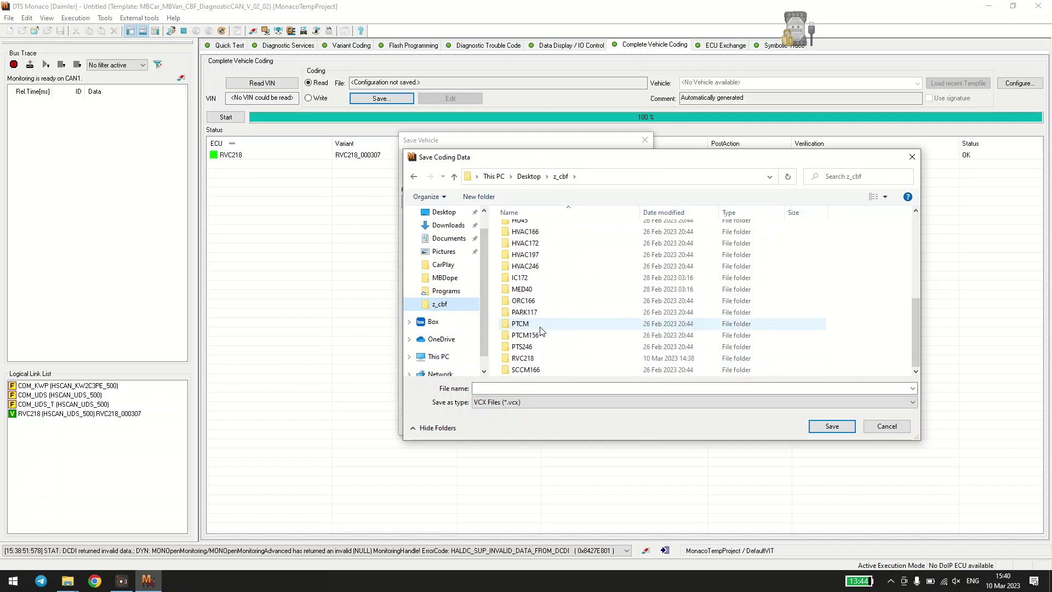
double_click(539, 358)
click(529, 389)
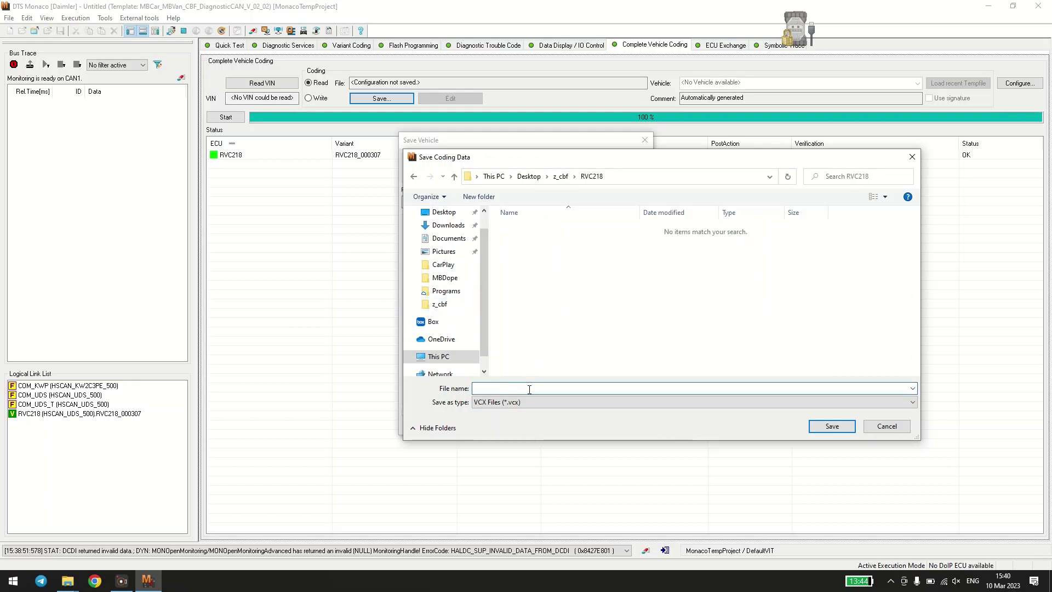
text(112)
click(843, 431)
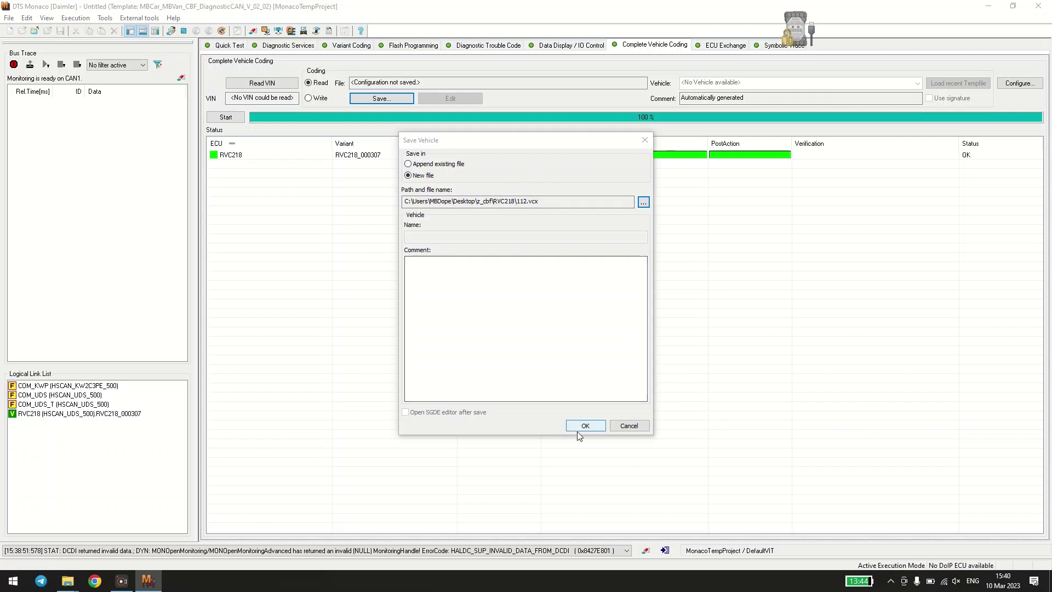
click(583, 427)
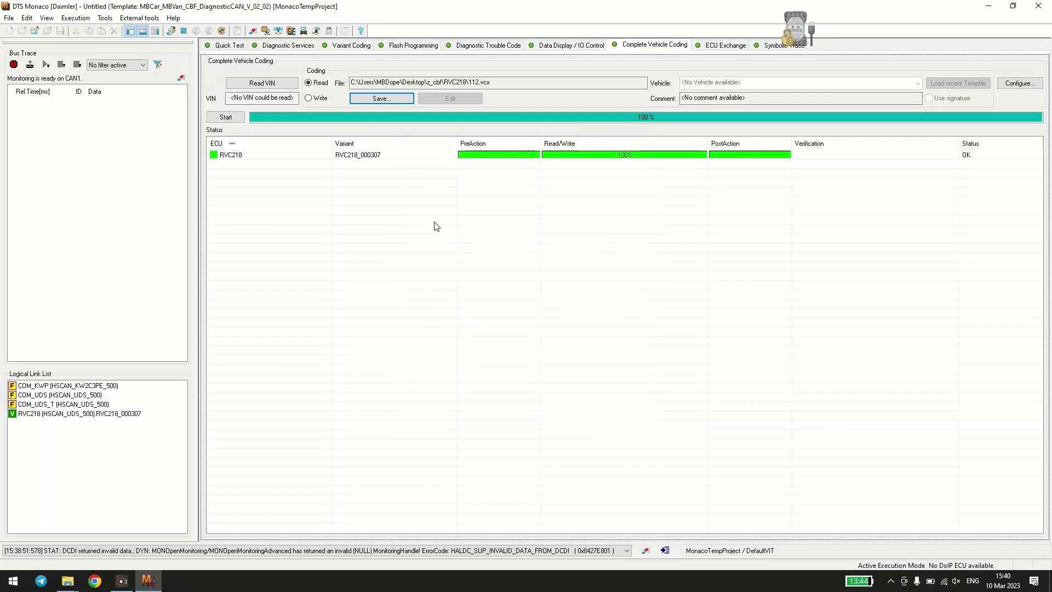
- Set Complete Vehicle Coding to write mode and load the 112.vcx coding file from the RVC218 folder
click(309, 99)
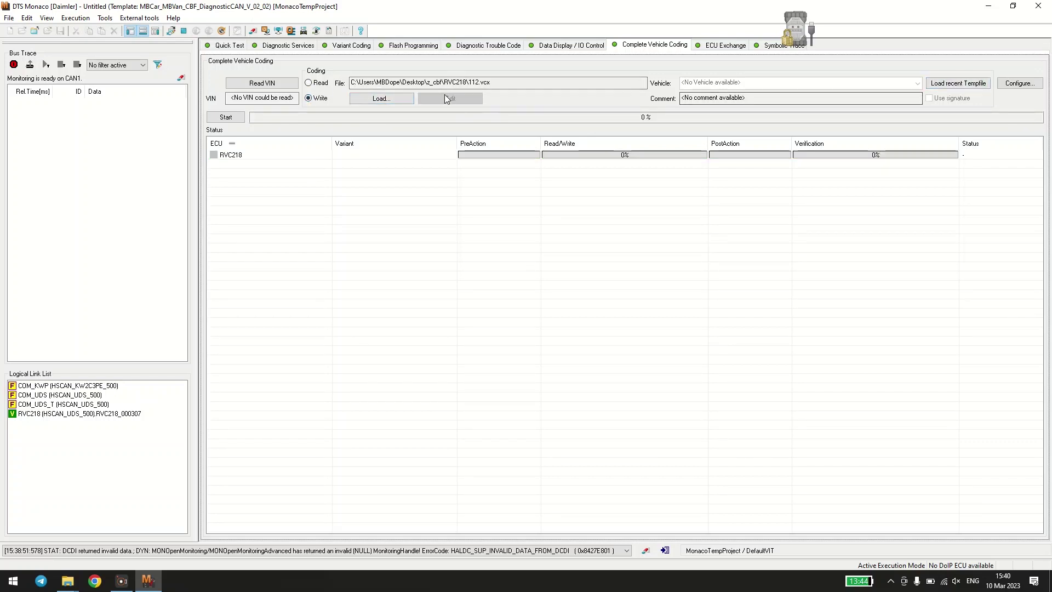
click(382, 98)
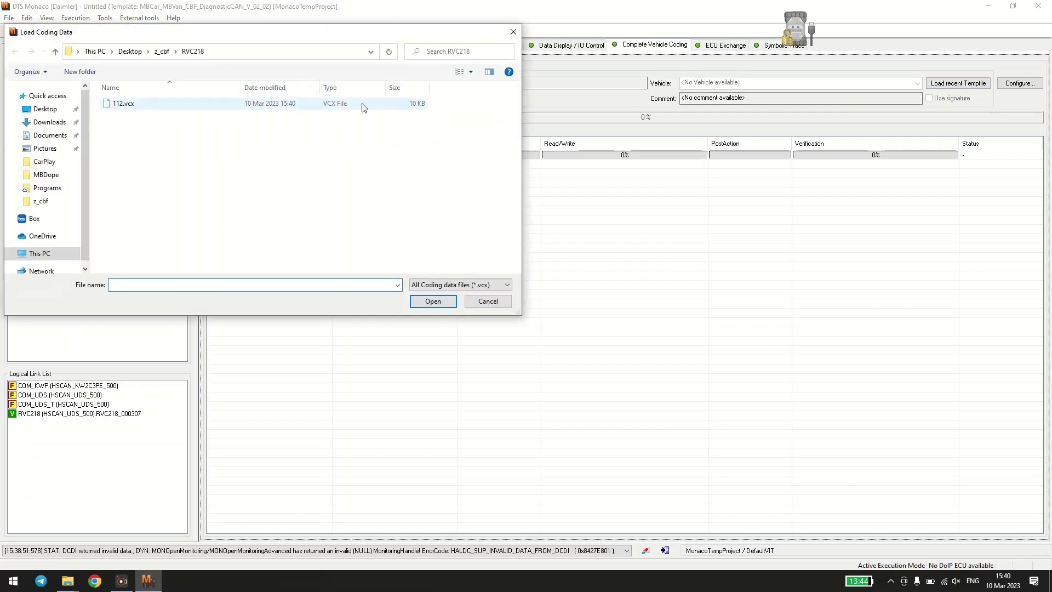
click(331, 106)
click(420, 299)
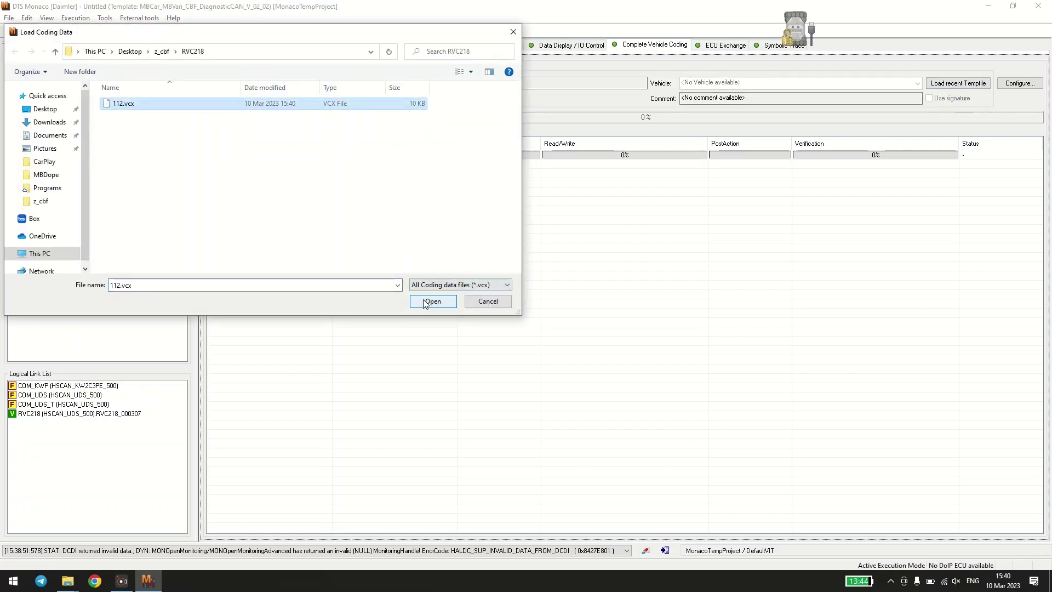